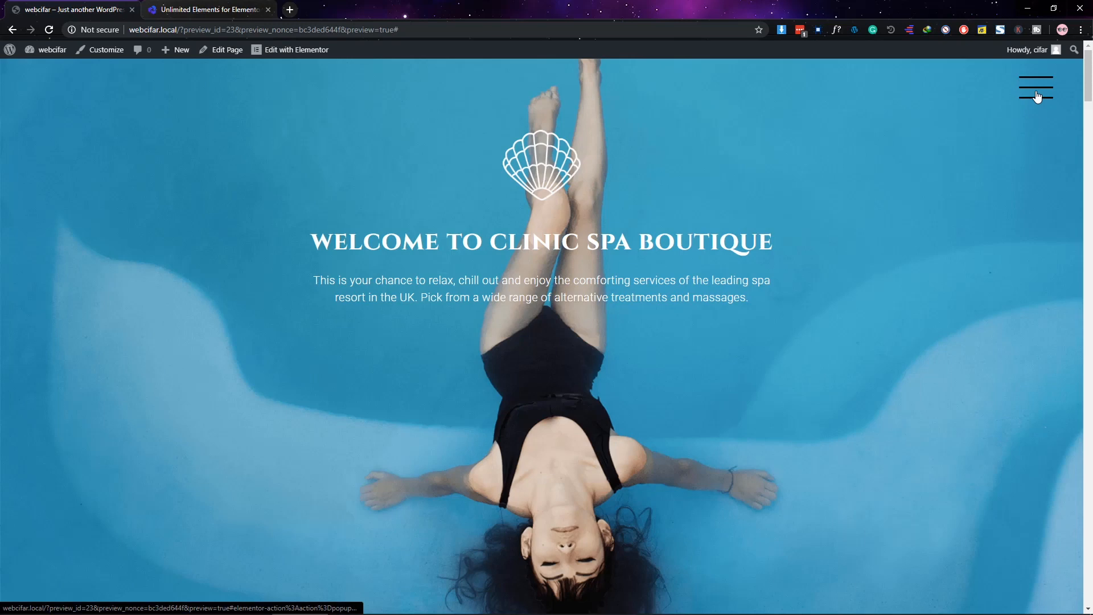
Toggle the hamburger menu on the previewed spa page and look over the Unlimited Elements website.
left_click(1038, 96)
left_click(1036, 92)
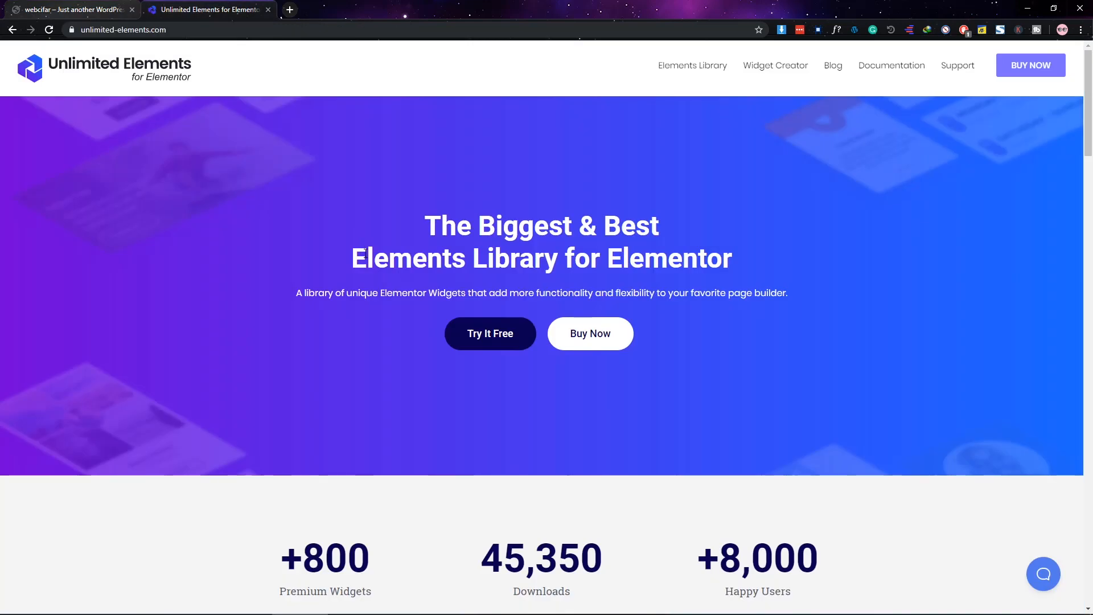
left_click(94, 5)
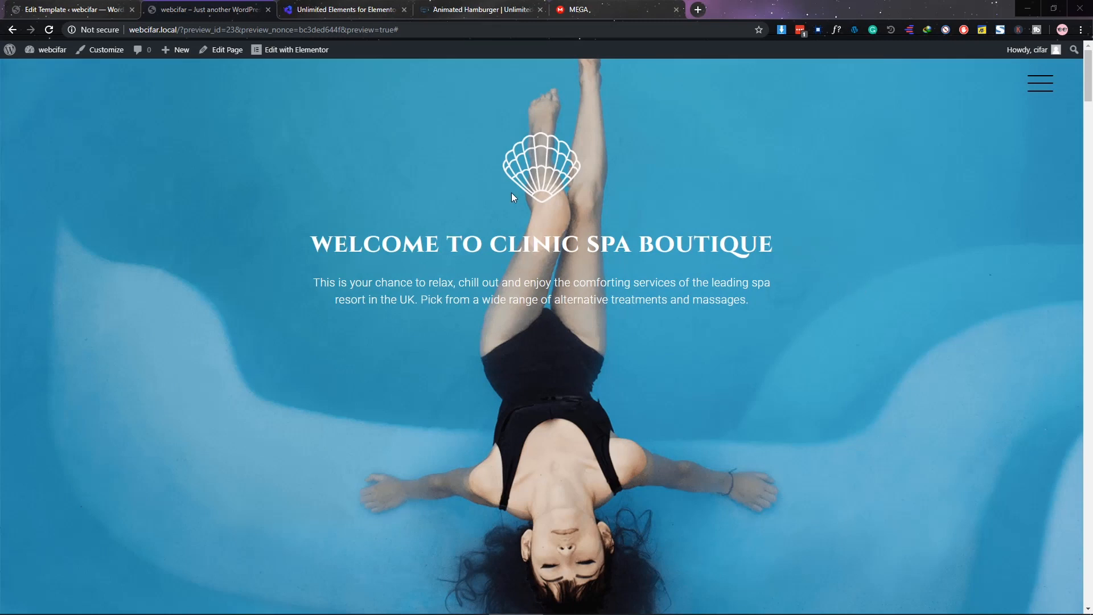
left_click(348, 11)
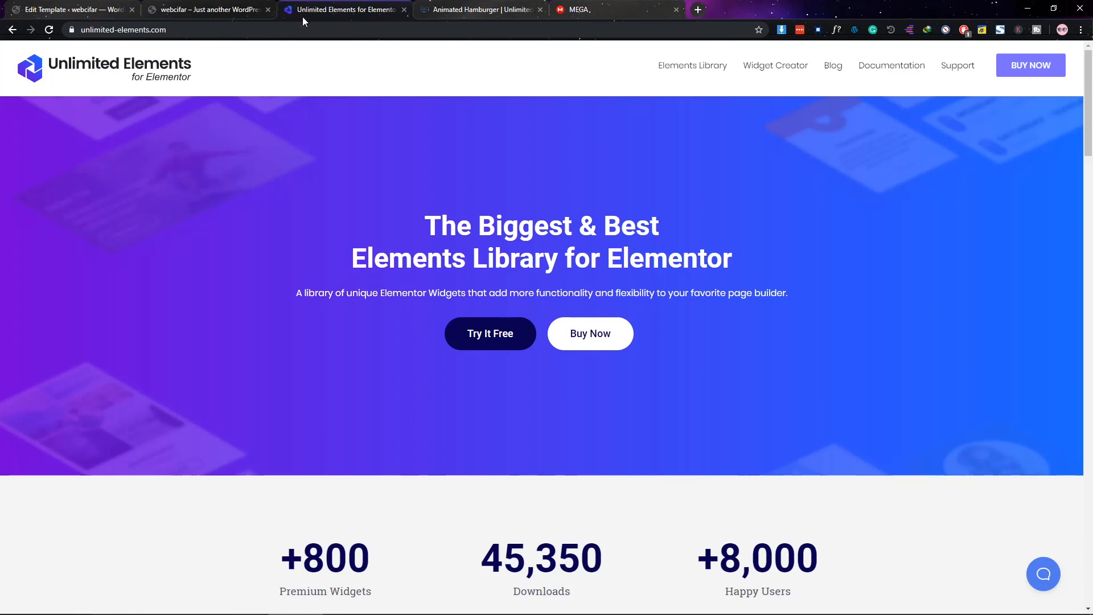
Go to the WordPress admin's Add Plugins page and search for "unlimited".
left_click(73, 9)
mouse_move(46, 362)
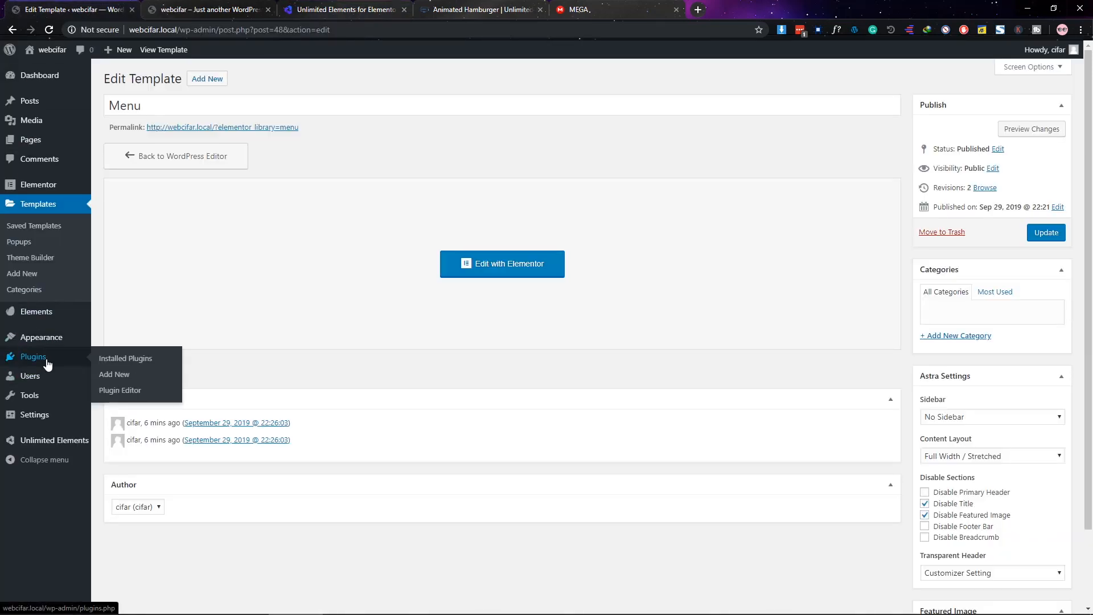
left_click(115, 375)
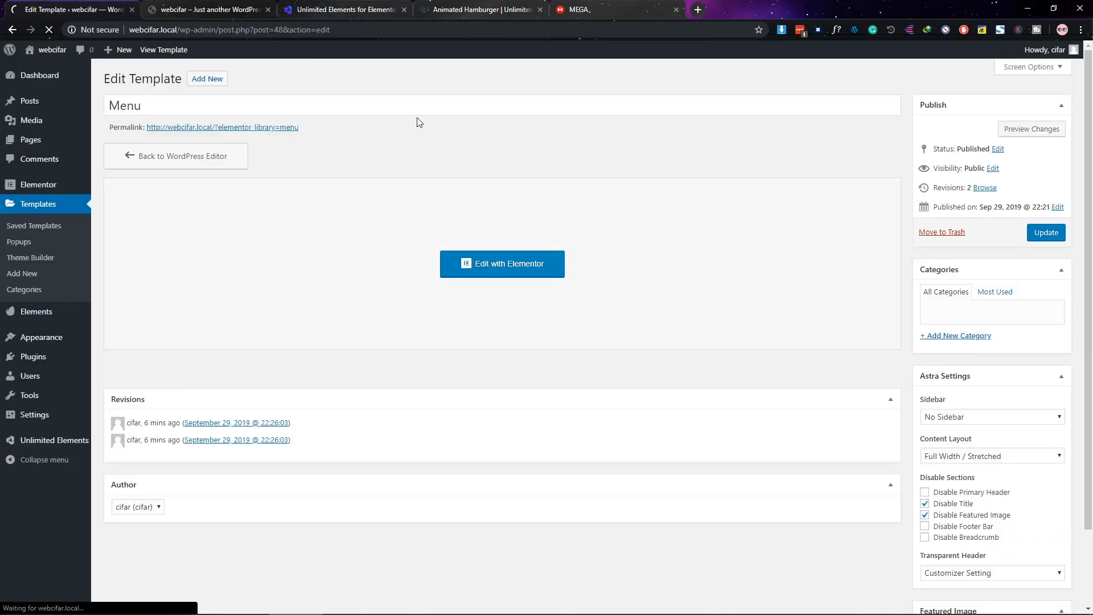
left_click(978, 113)
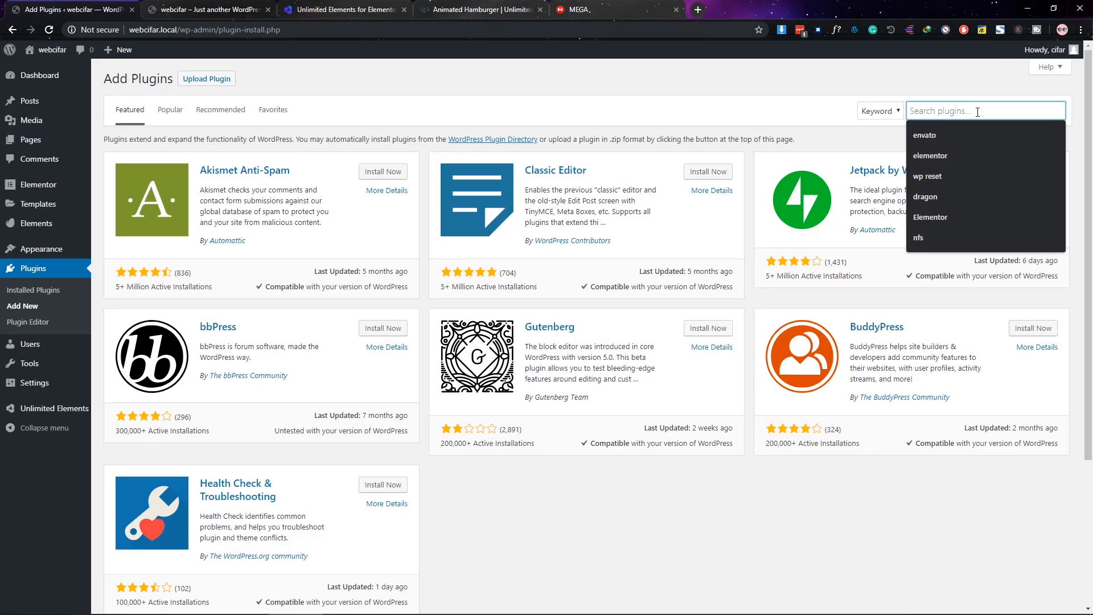
type("unlimited")
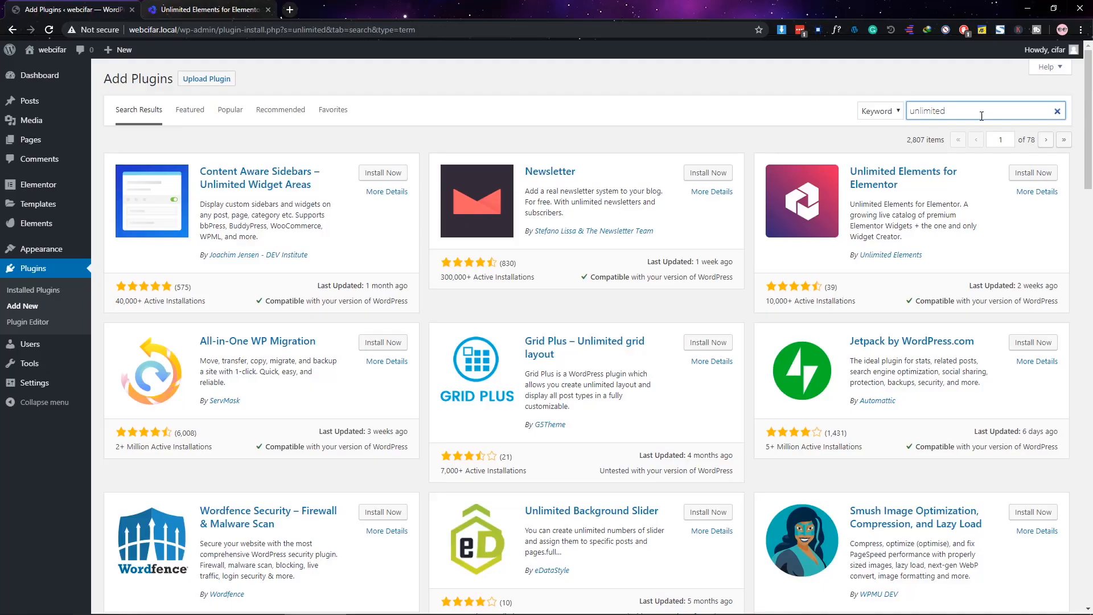
Install and activate the Unlimited Elements for Elementor plugin, allowing its update notifications and diagnostic tracking.
left_click(1032, 182)
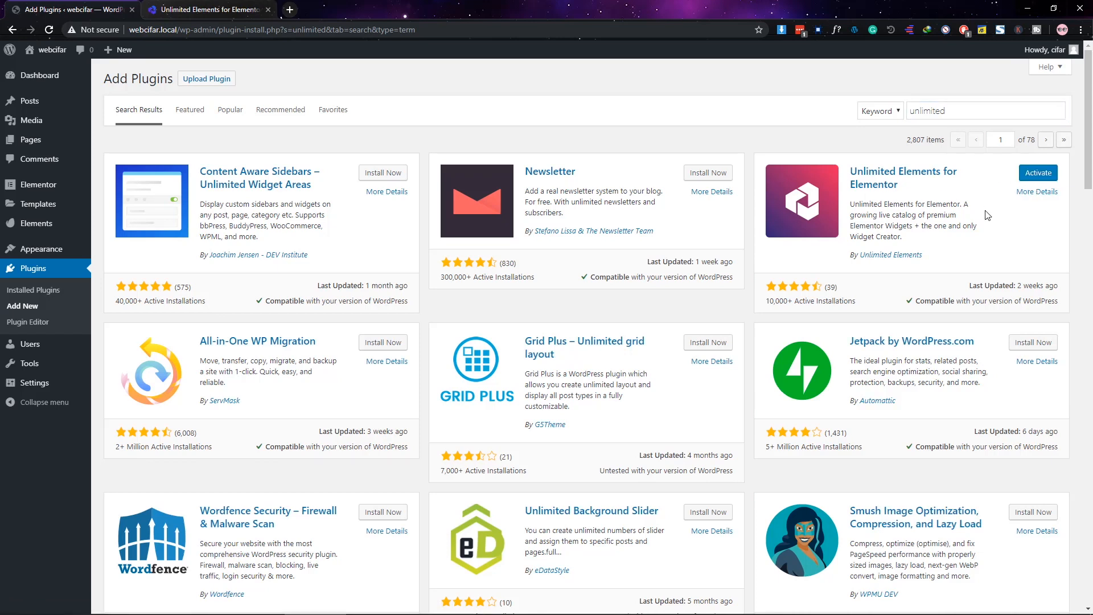
left_click(1029, 175)
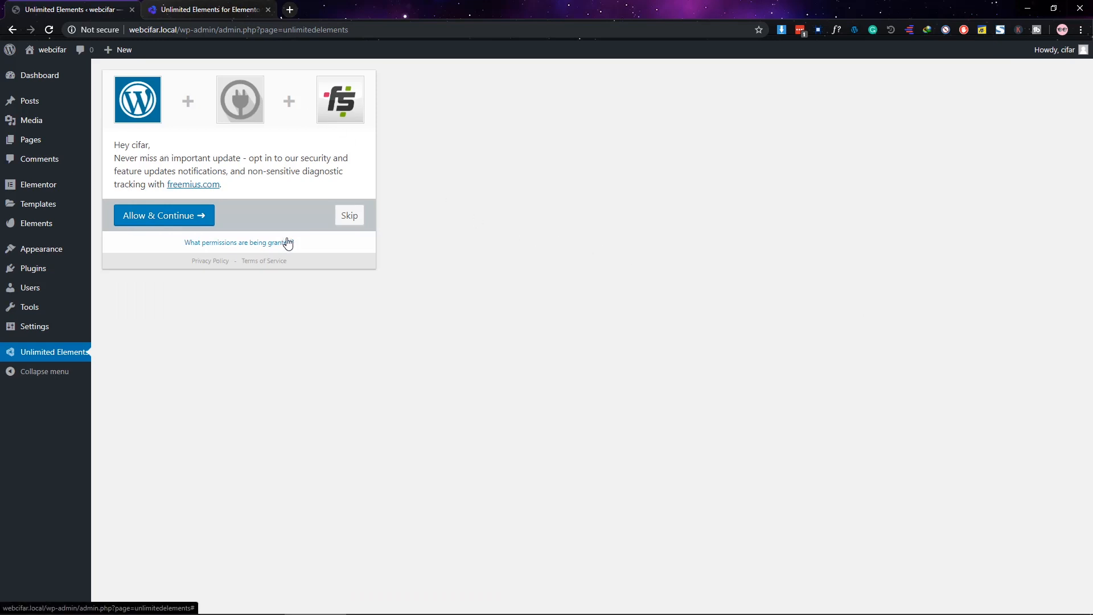
left_click(151, 215)
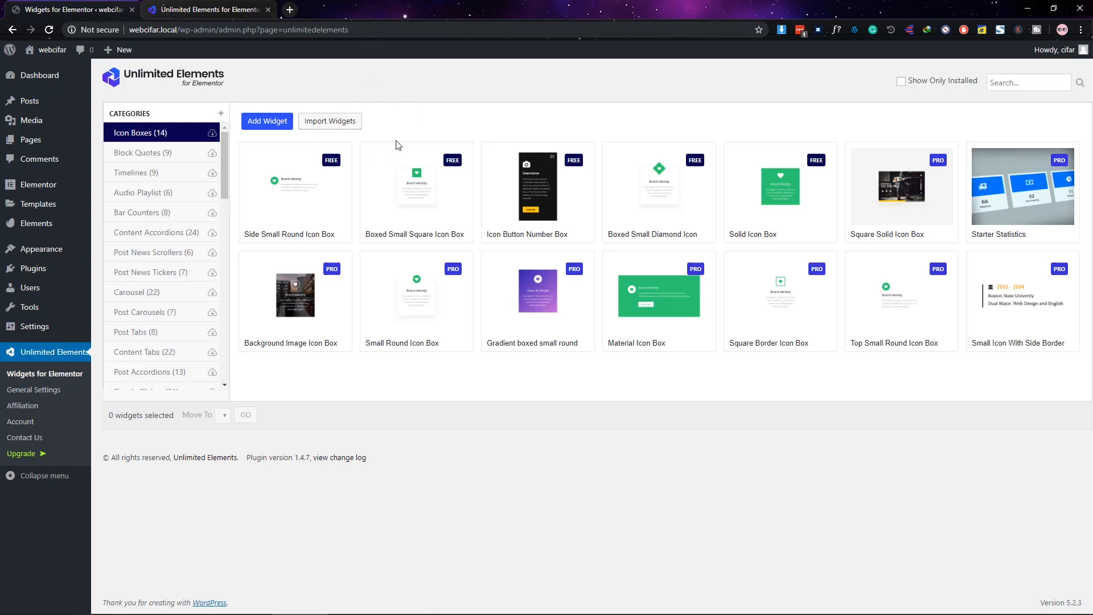
Go to webcifar.com in a new browser tab and open the Animated Hamburger | Unlimited Elements widget from its assets.
left_click(290, 10)
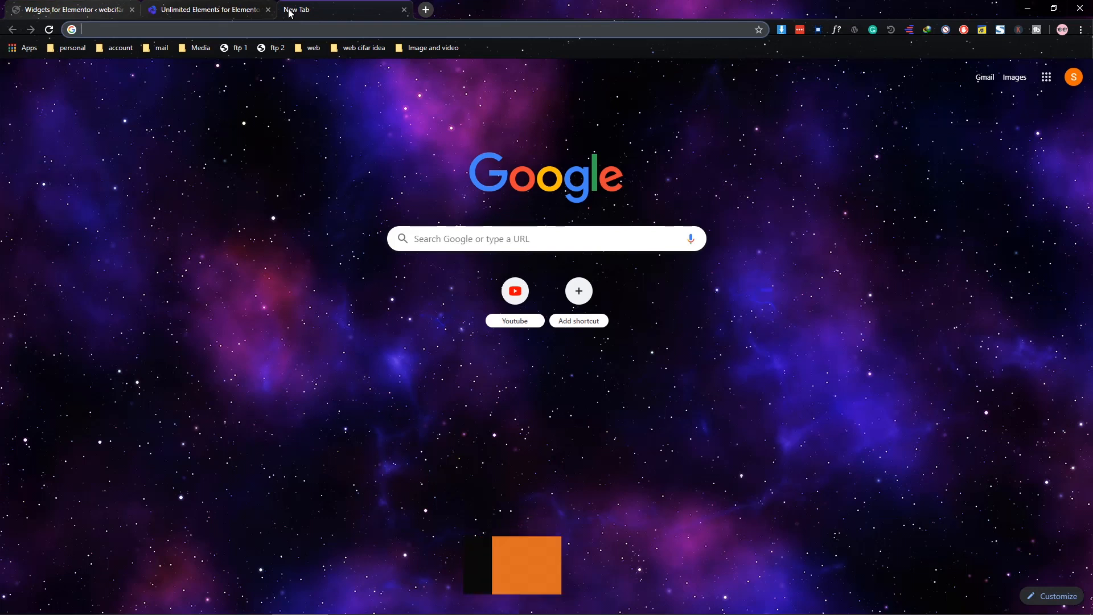
type("web")
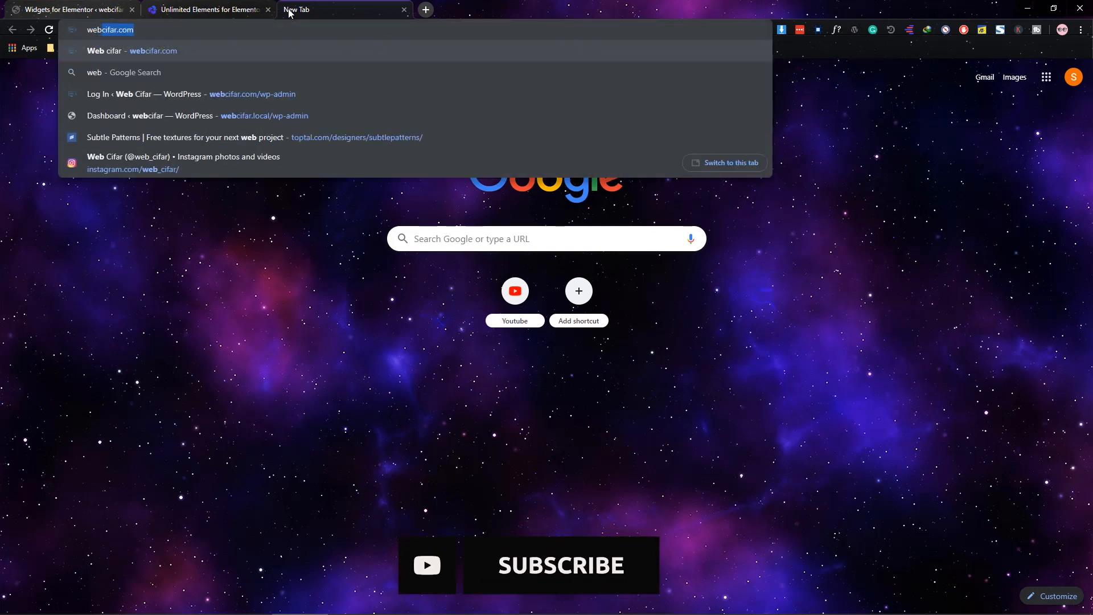
key("Return")
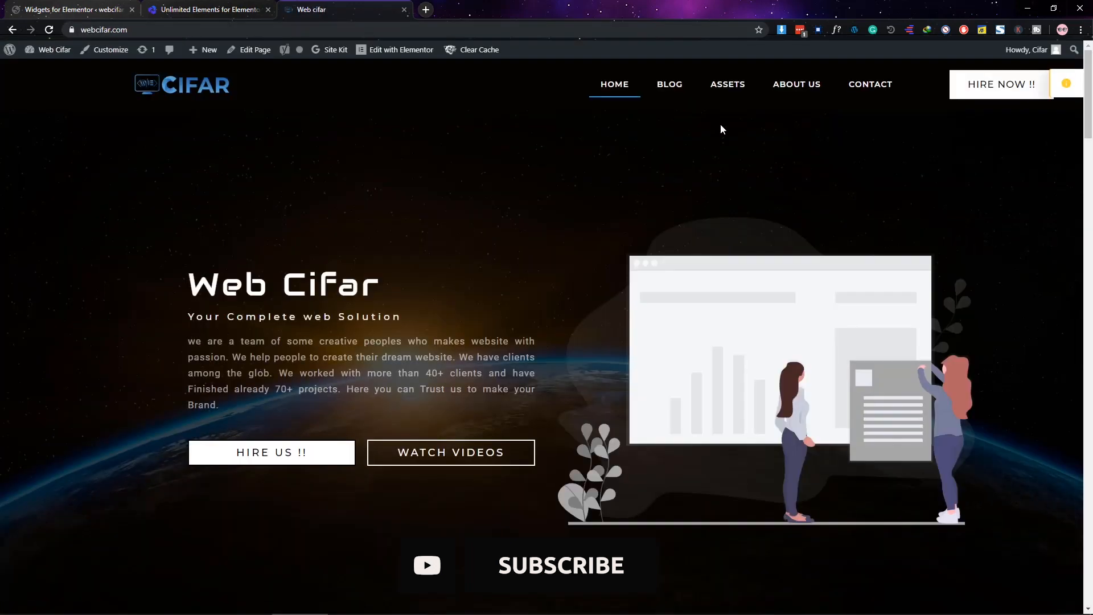
left_click(730, 98)
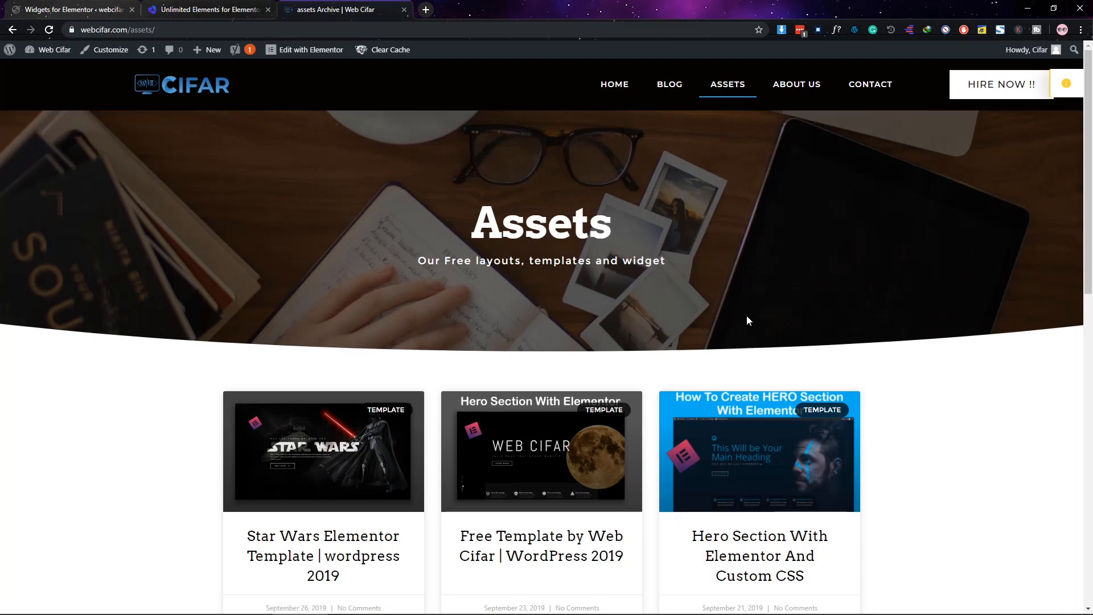
scroll(748, 321, "down", 10)
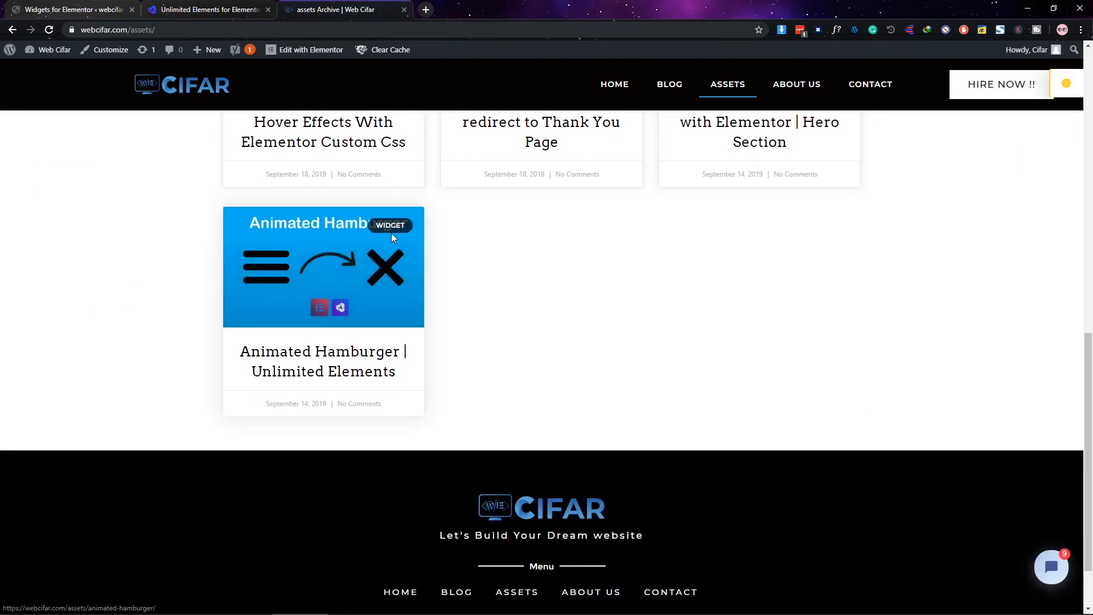
left_click(317, 309)
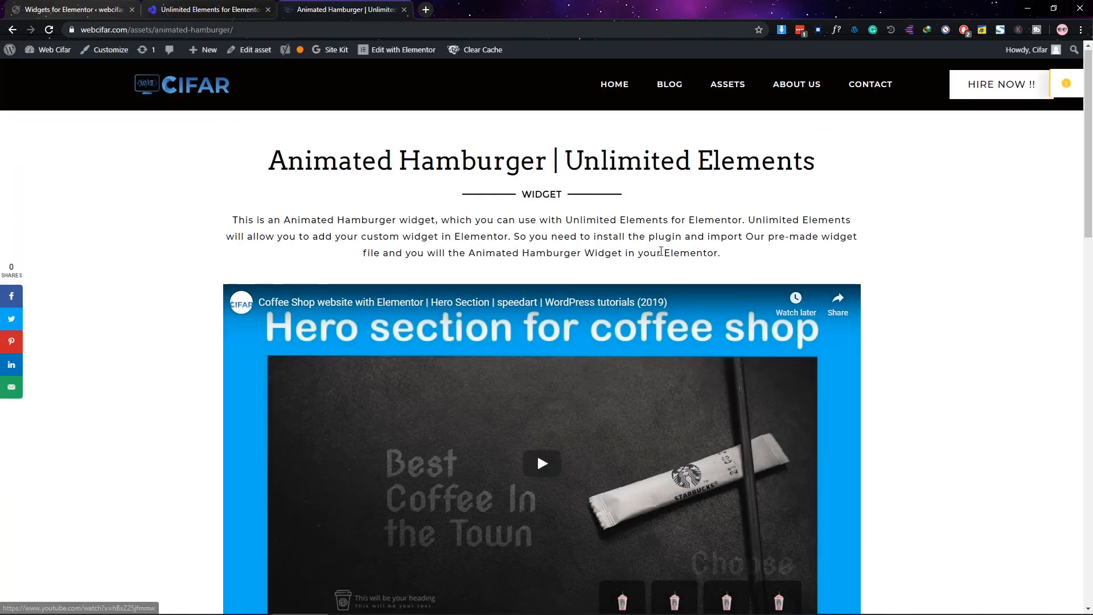
Download the asset file webcifar_animated_hamburgers_elementor.zip from MEGA with a standard download.
scroll(742, 371, "down", 8)
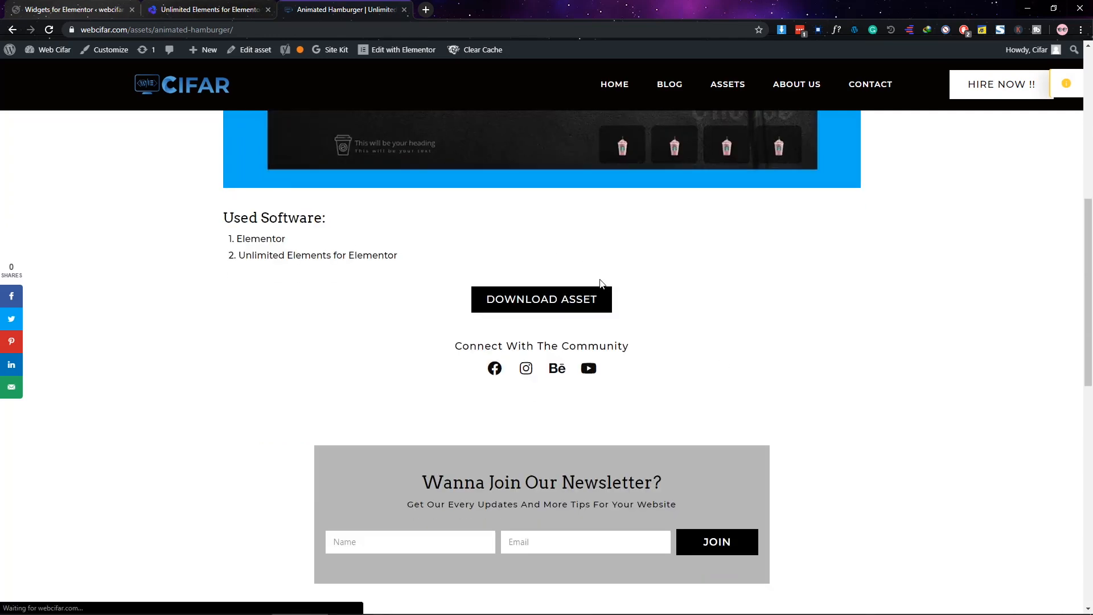
left_click(591, 309)
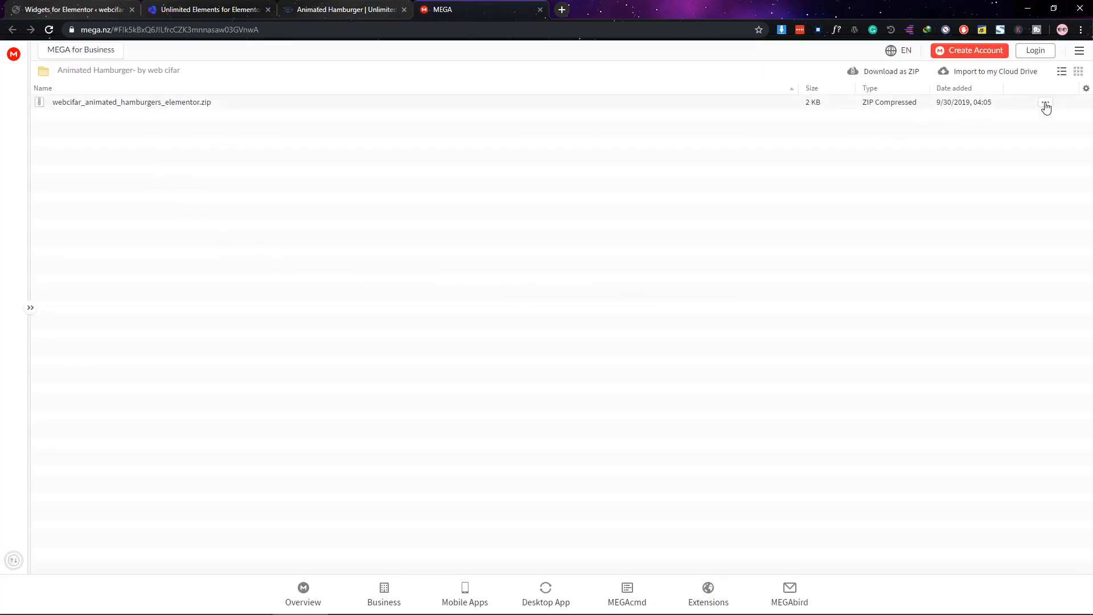
left_click(1046, 108)
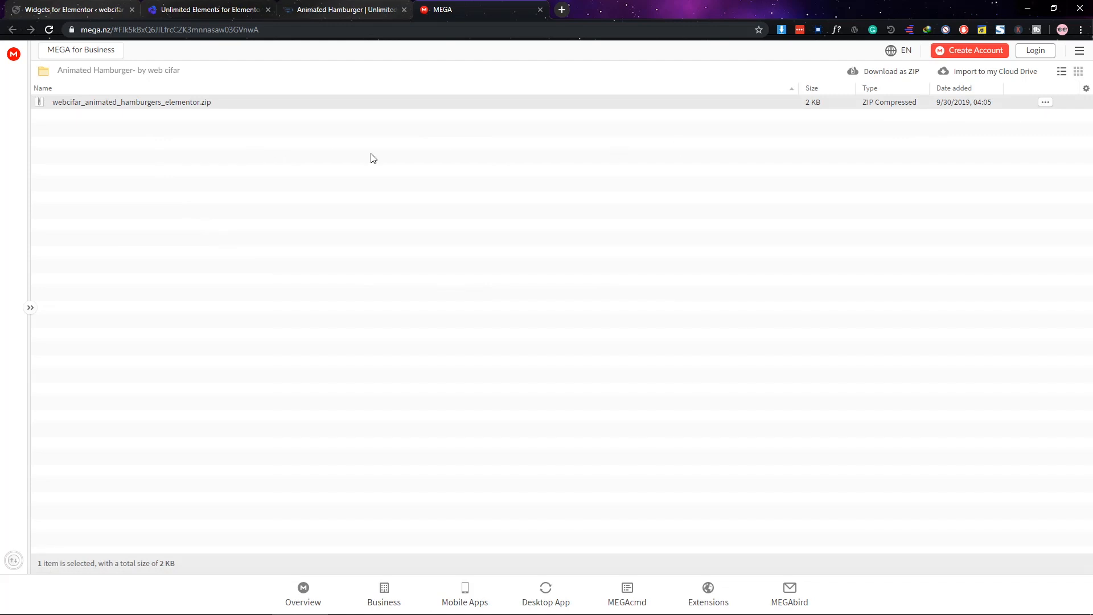
left_click(1046, 102)
mouse_move(985, 153)
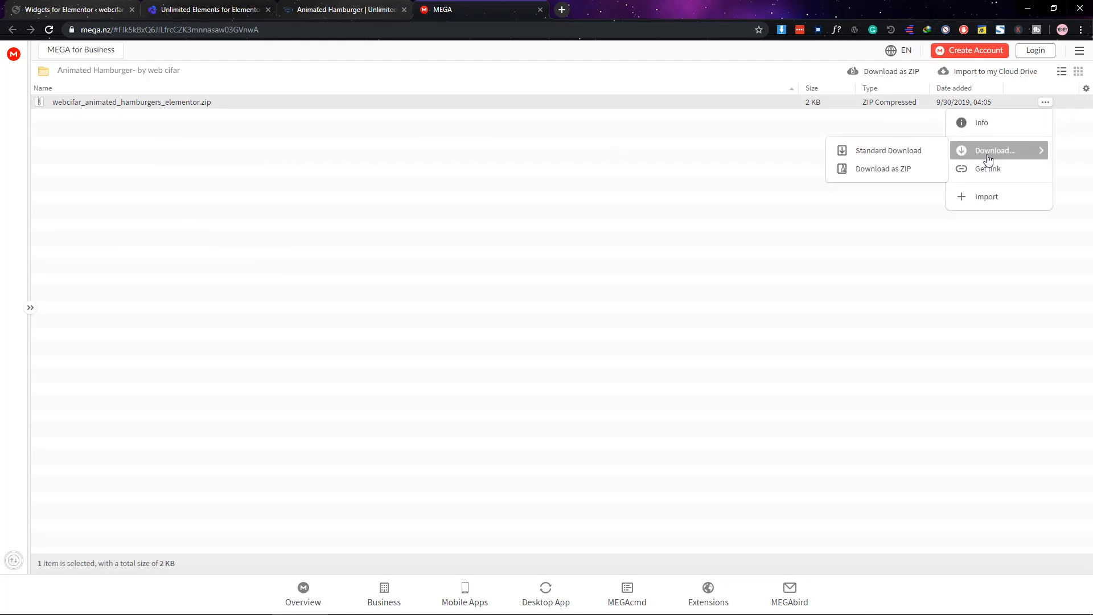
left_click(894, 156)
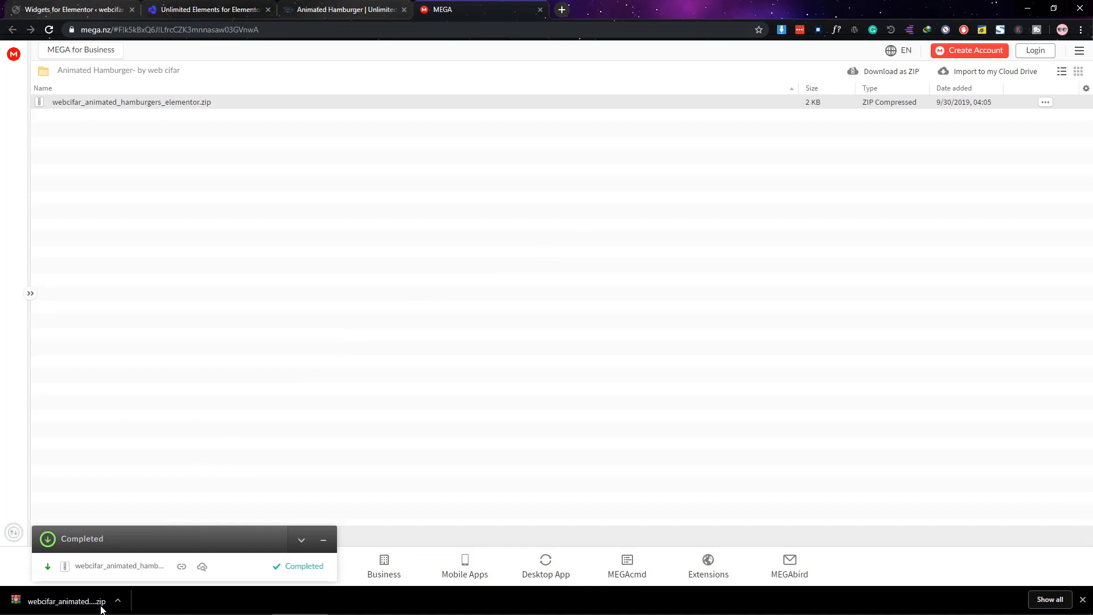
left_click(414, 405)
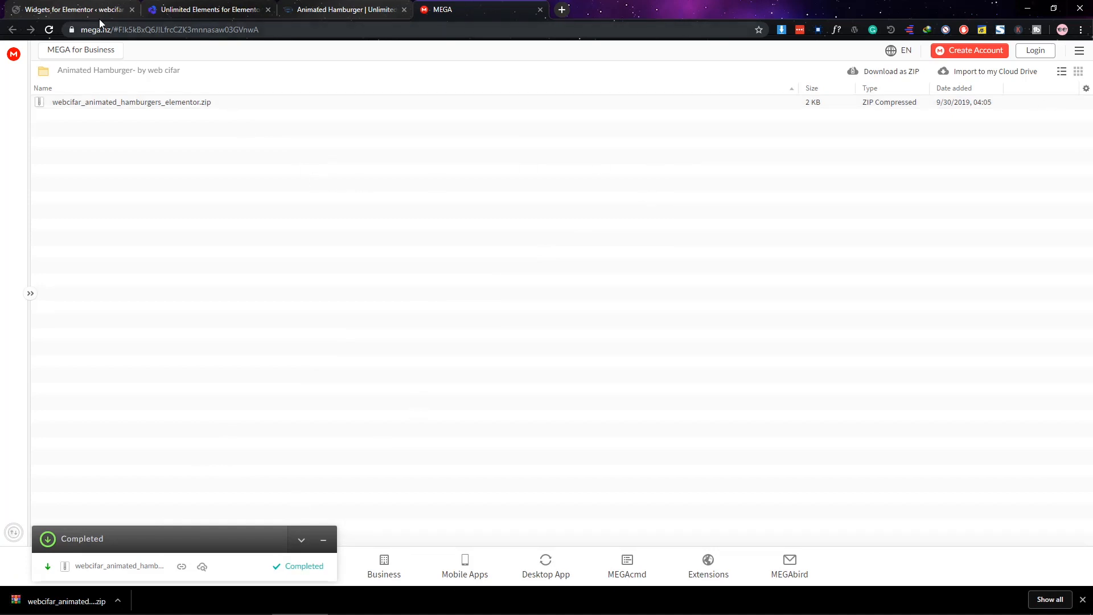
Start a widget import in Unlimited Elements and choose webcifar_animated_hamburgers_elementor.zip from the Desktop as the file.
left_click(190, 8)
left_click(90, 7)
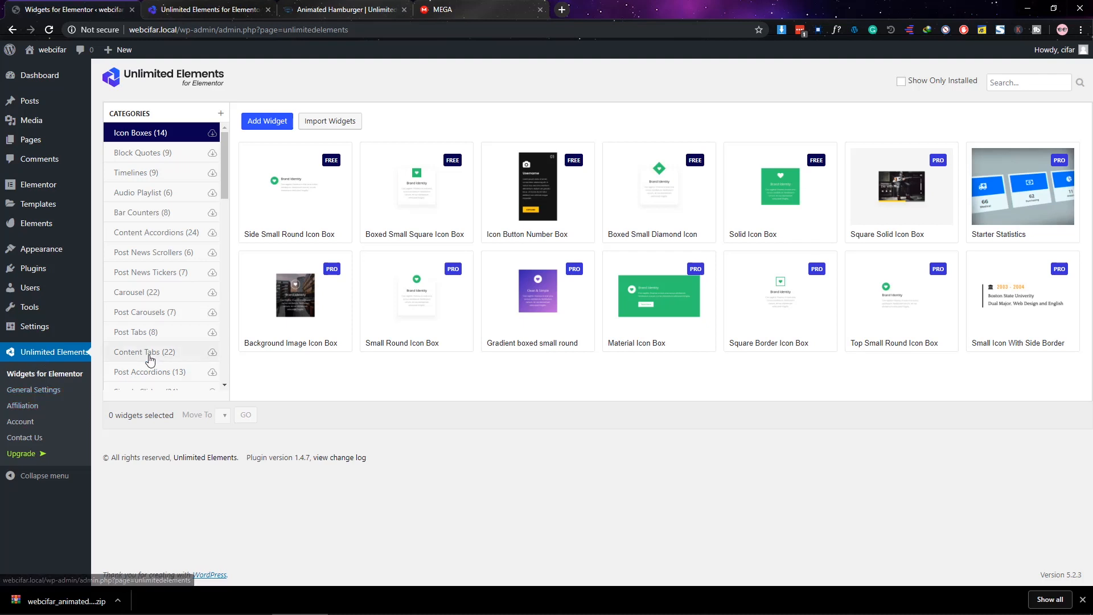
left_click(326, 121)
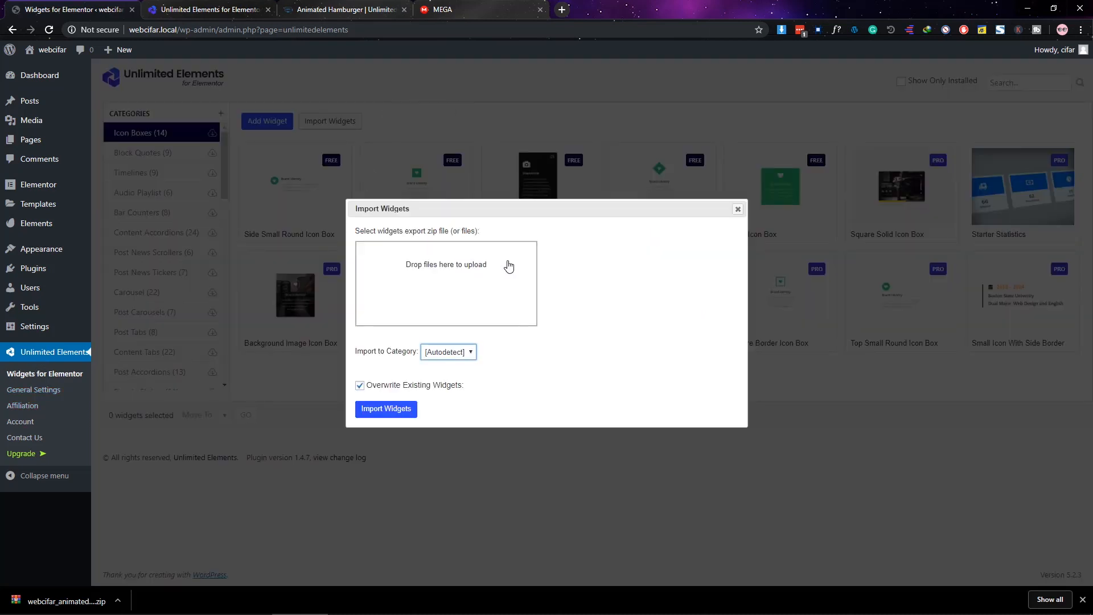
left_click(463, 274)
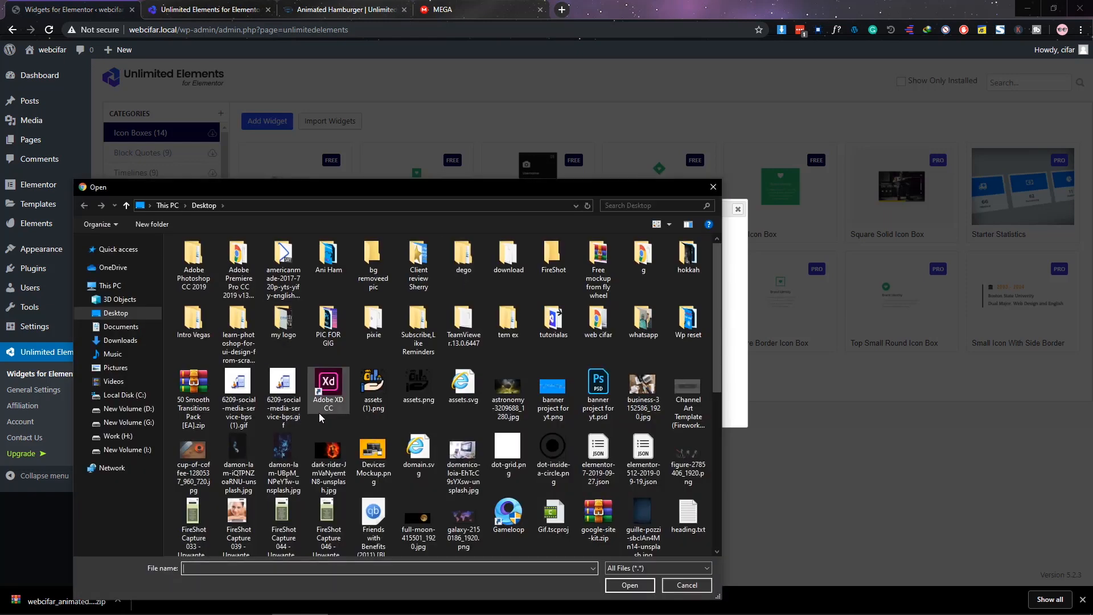
scroll(319, 412, "down", 5)
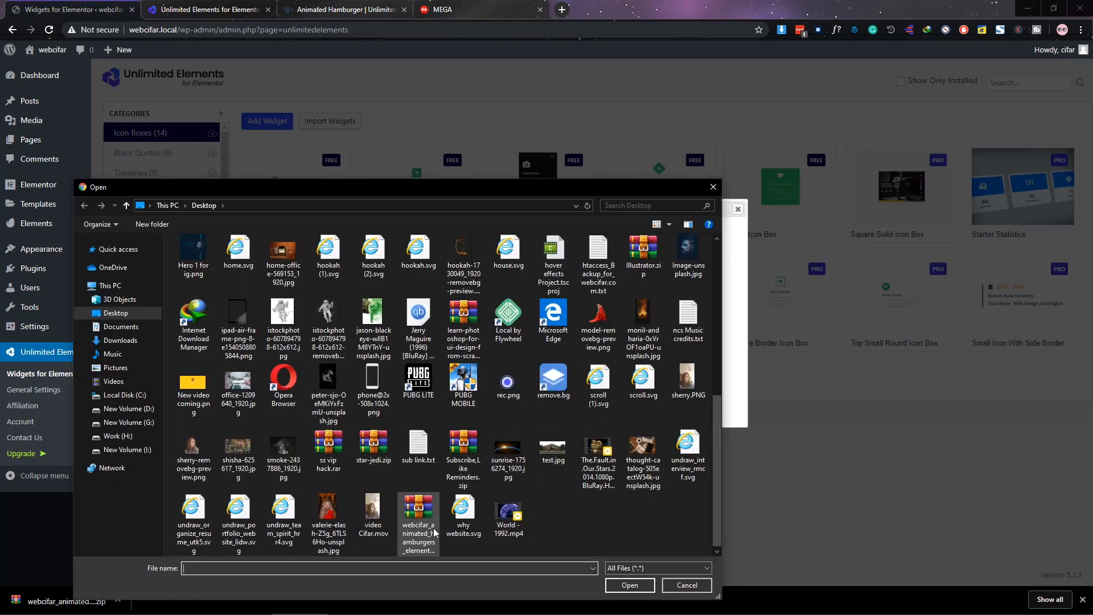
left_click(418, 521)
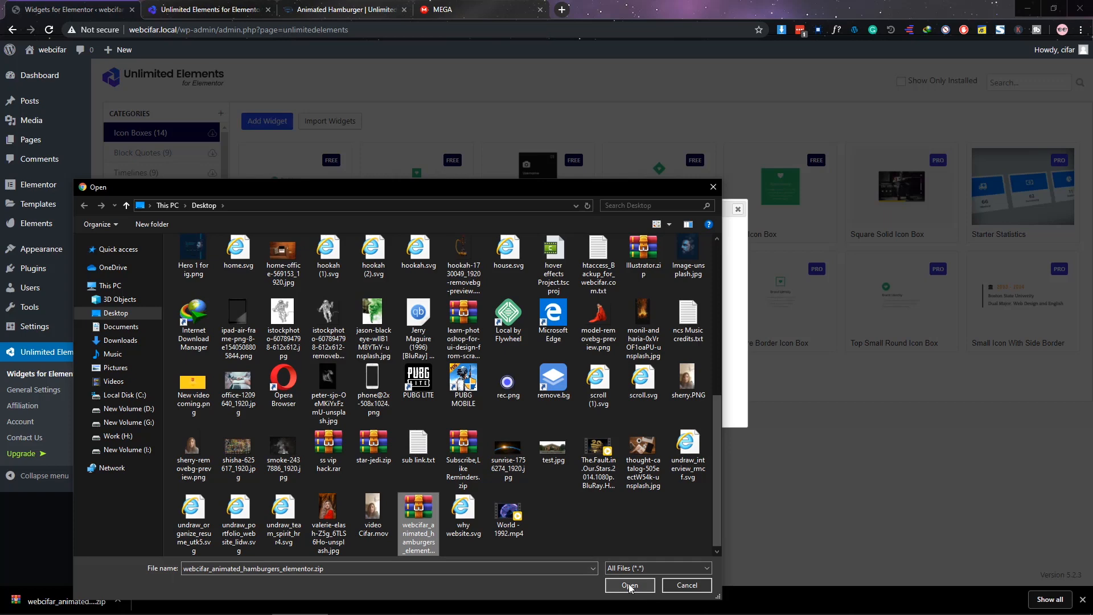
left_click(630, 585)
Import the widget file with the category set to [Autodetect] and overwriting of existing widgets enabled.
left_click(451, 356)
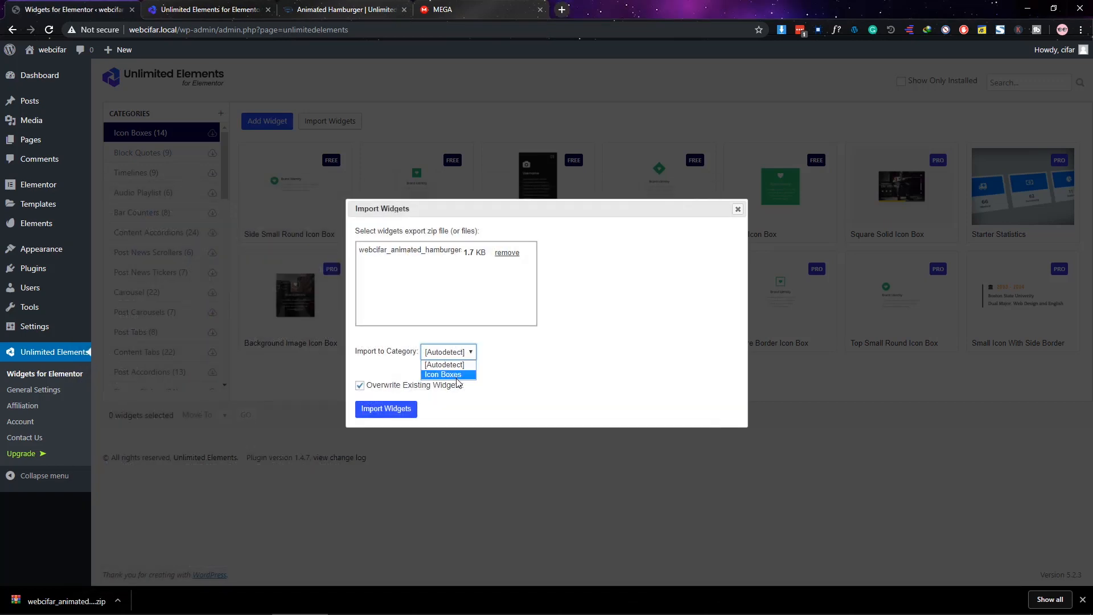
left_click(460, 368)
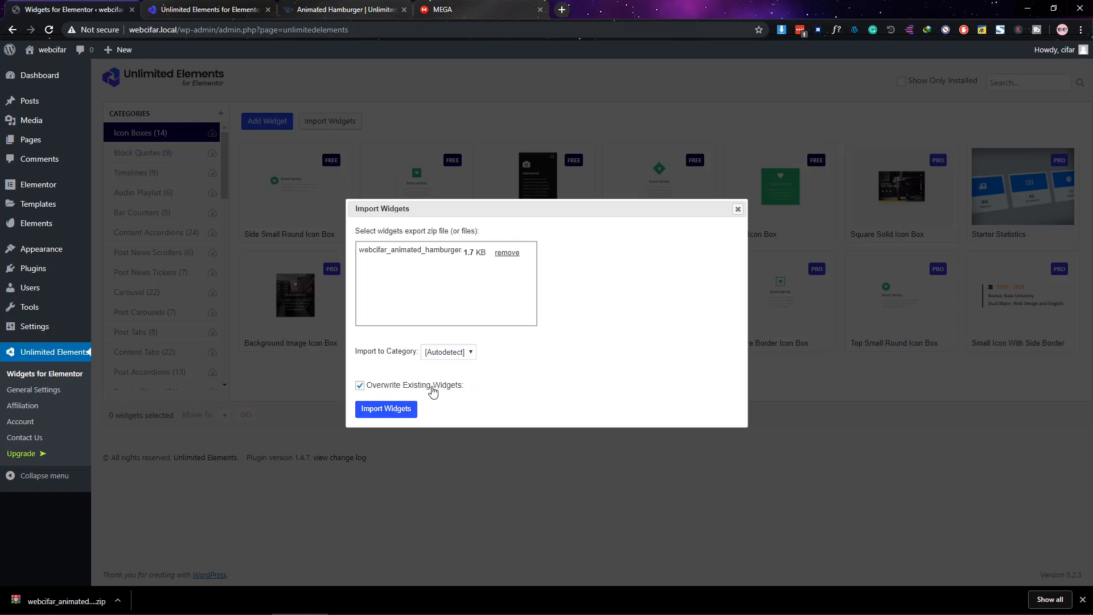
left_click(392, 411)
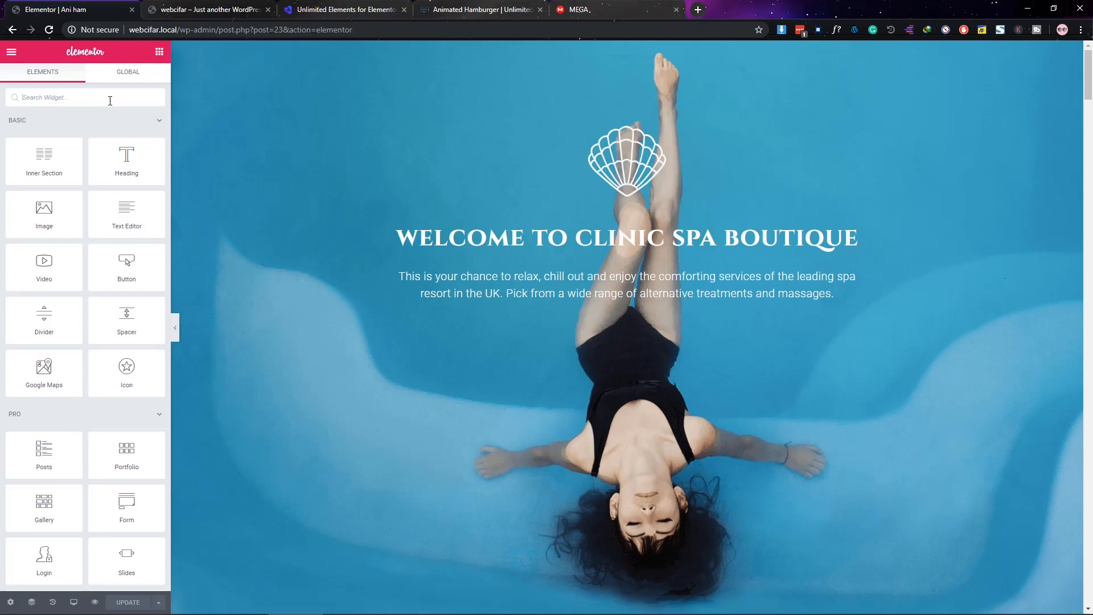
Search the Elementor widgets for "ham" and place the Animated Hamburgers widget in a new section above the hero section.
type("ham")
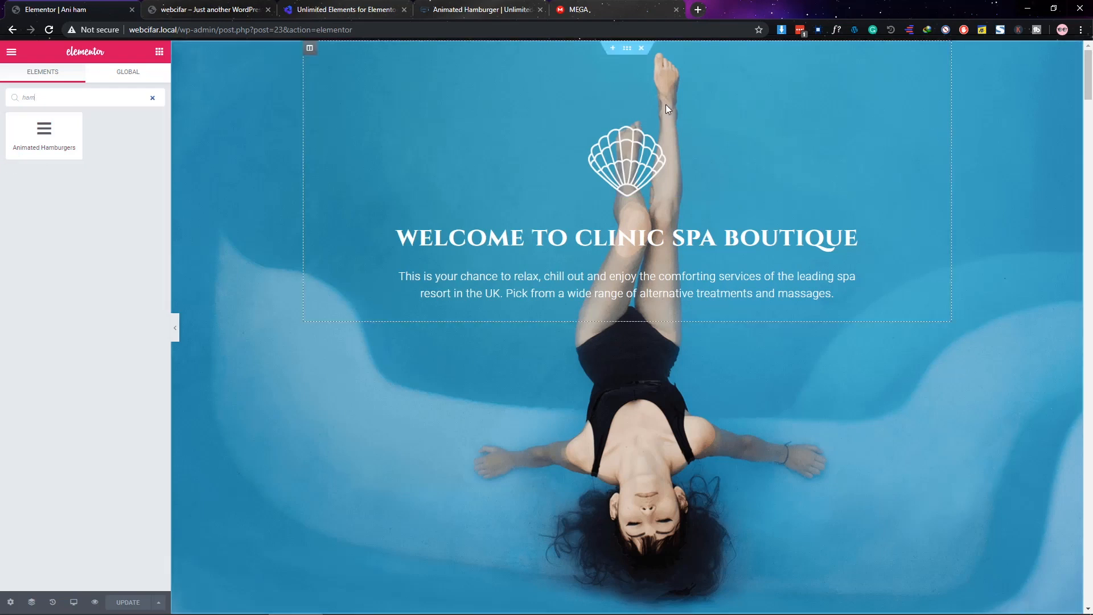
left_click(613, 48)
left_click_drag(30, 125, 398, 127)
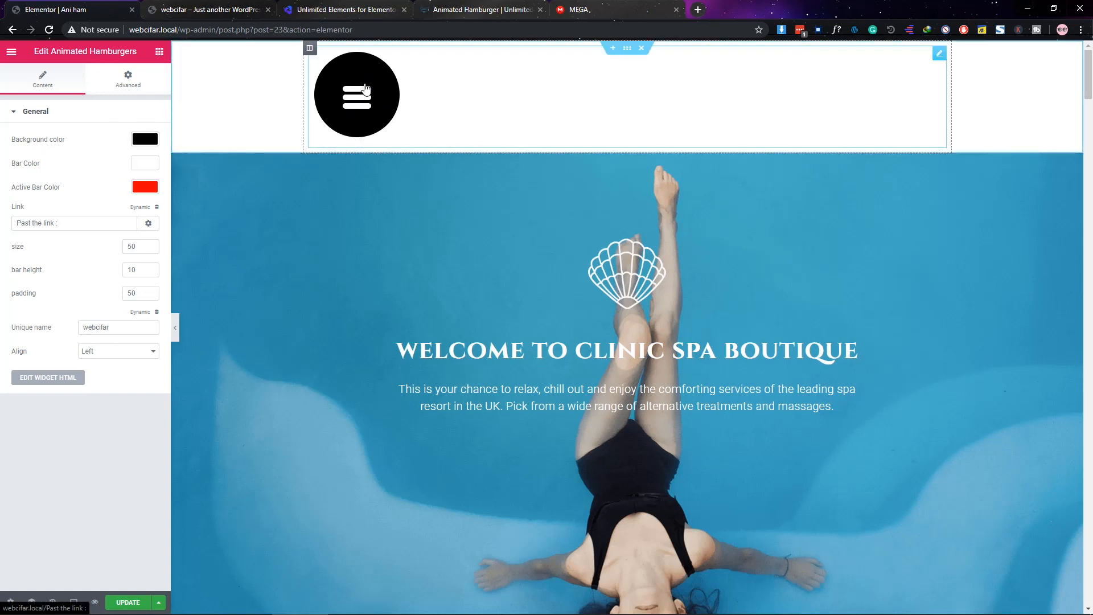
Set the Animated Hamburgers widget's background color to a bright pinkish red.
left_click(147, 140)
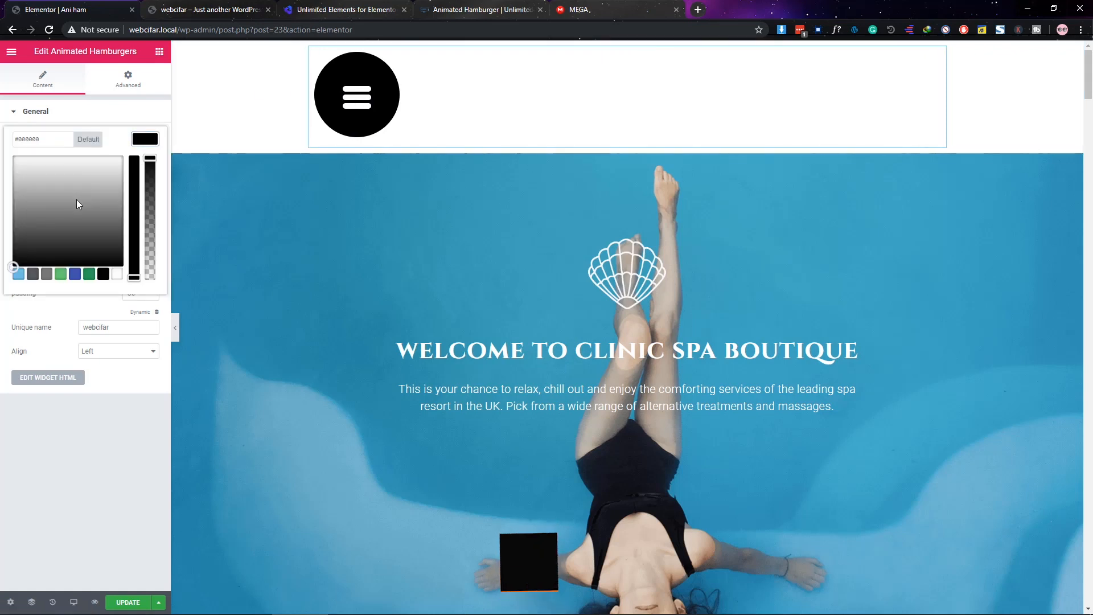
left_click(133, 161)
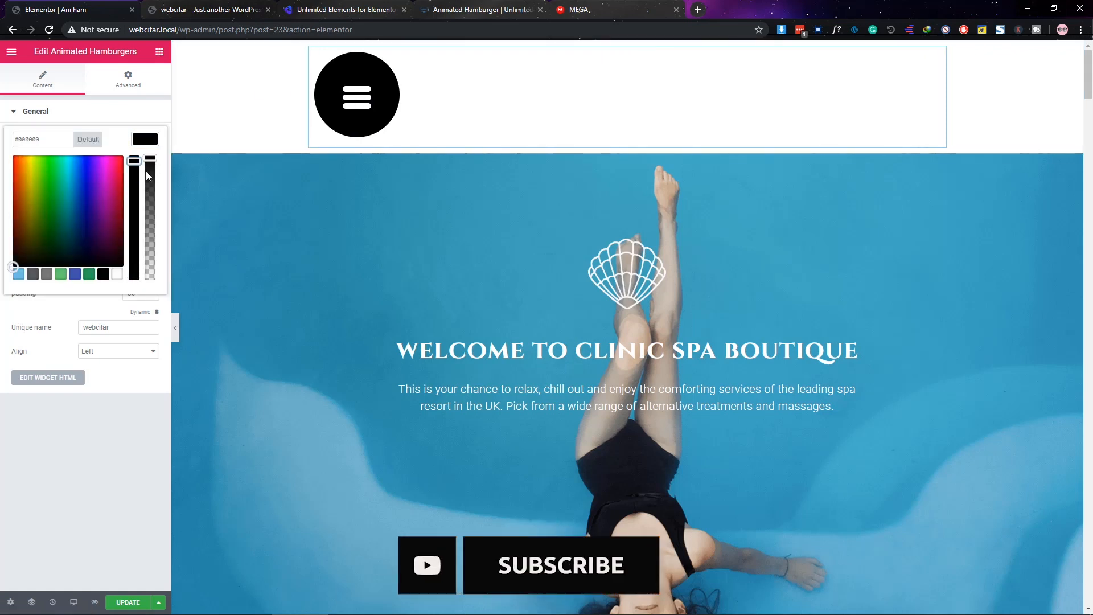
left_click(118, 162)
left_click(111, 428)
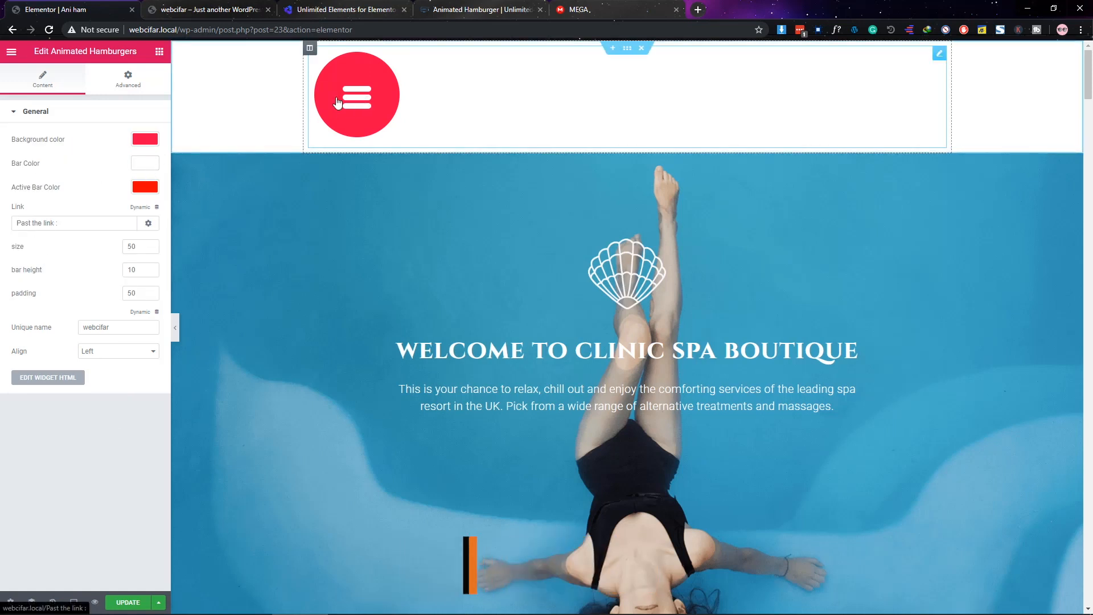
Set the Animated Hamburgers widget's bar color to yellow and toggle the hamburger in the page preview to test it.
left_click(142, 164)
left_click_drag(129, 266, 111, 224)
left_click(38, 195)
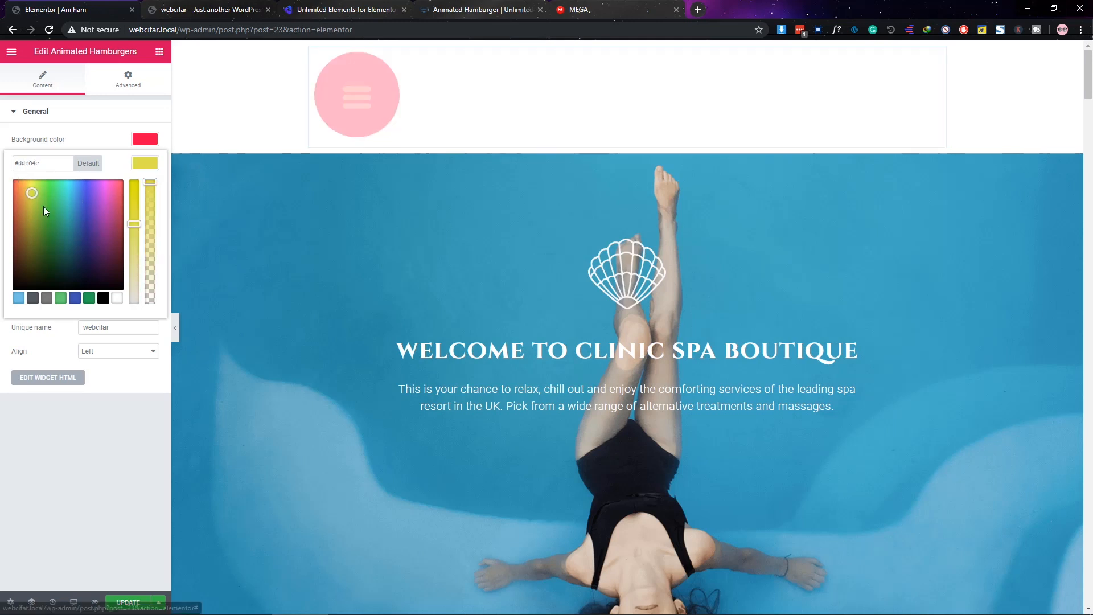
left_click(101, 434)
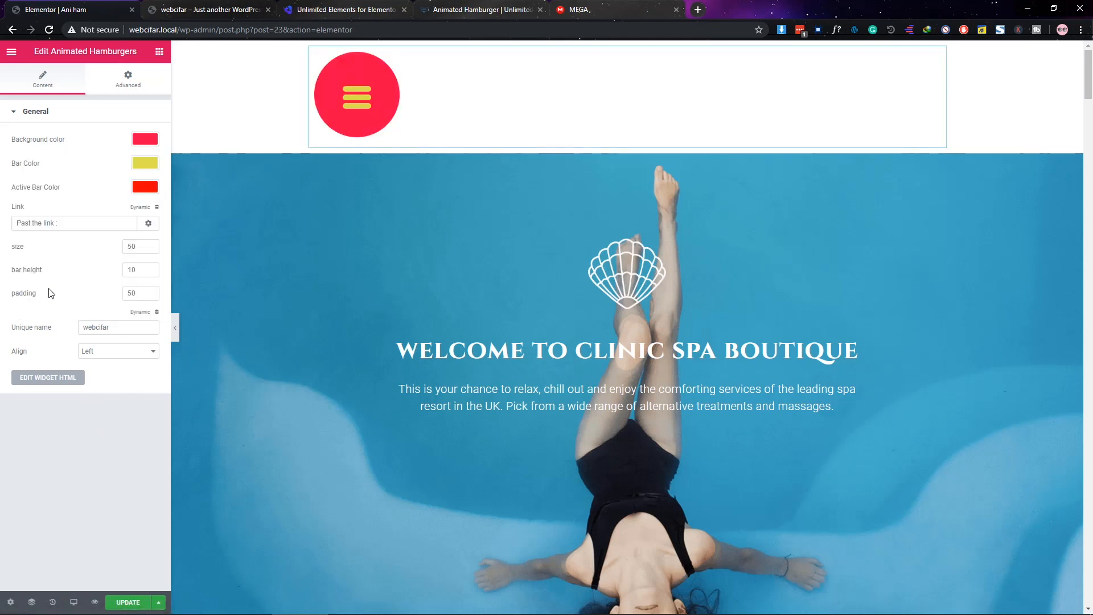
left_click(146, 189)
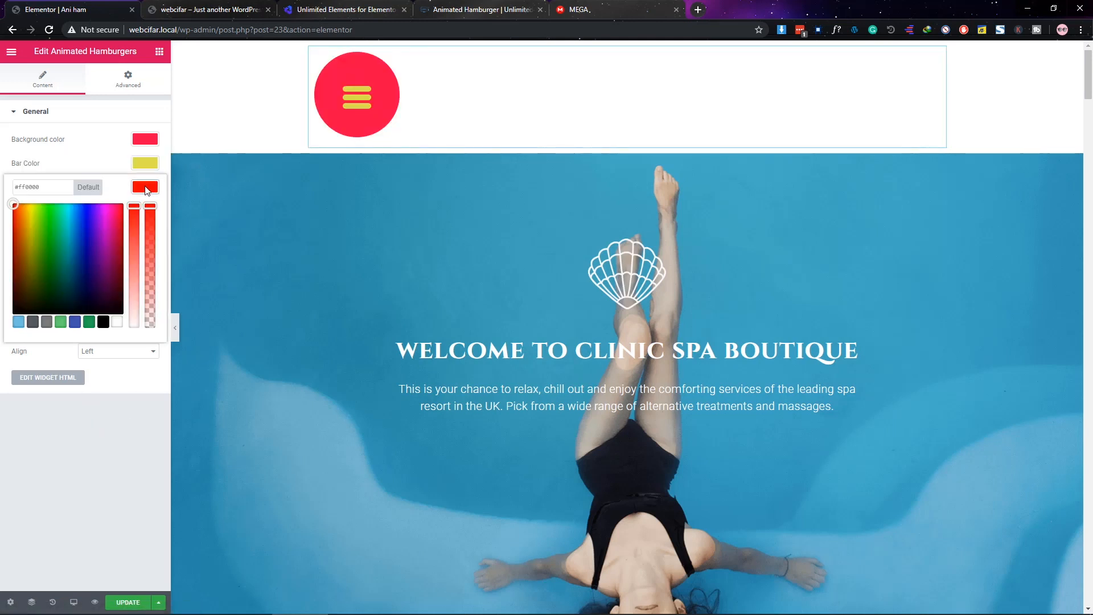
left_click(146, 189)
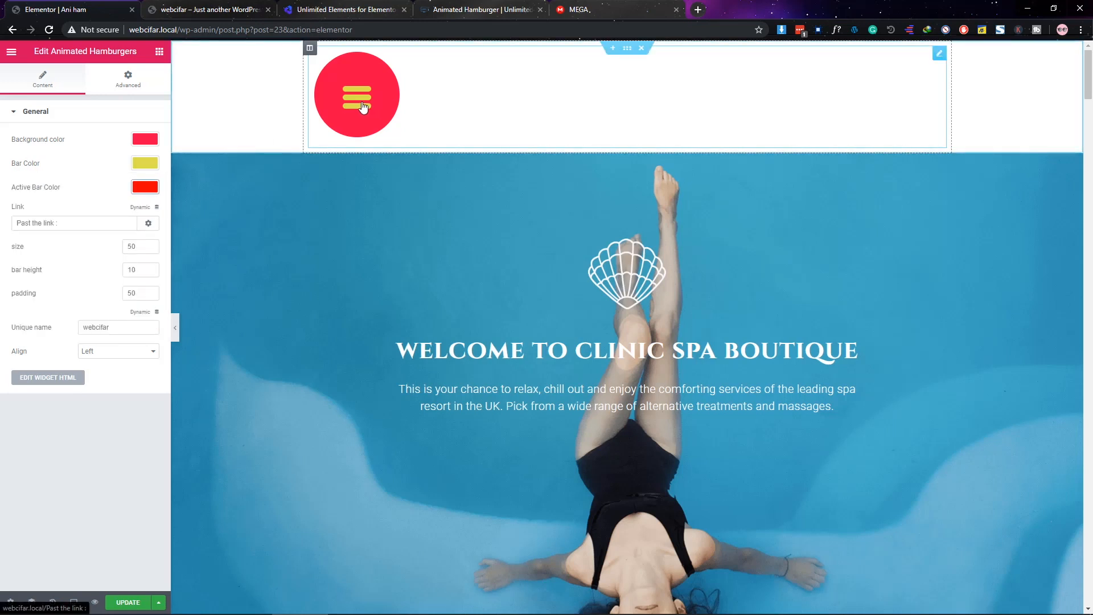
left_click(362, 107)
left_click(362, 106)
Set the widget's background color to green and switch the hamburger to its active state in the preview.
left_click(145, 139)
left_click(53, 177)
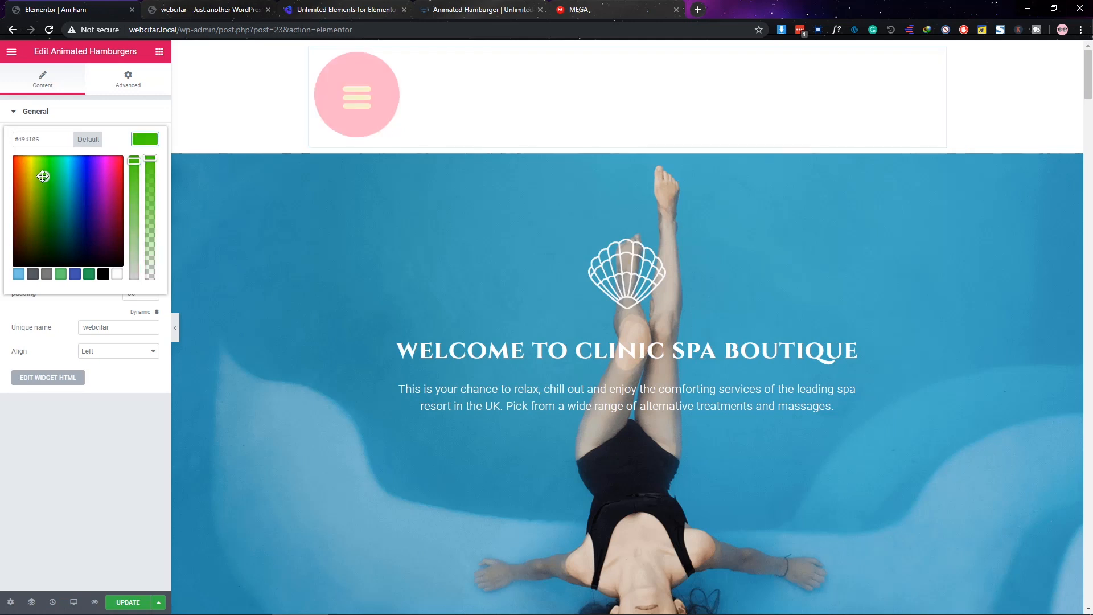
left_click(139, 440)
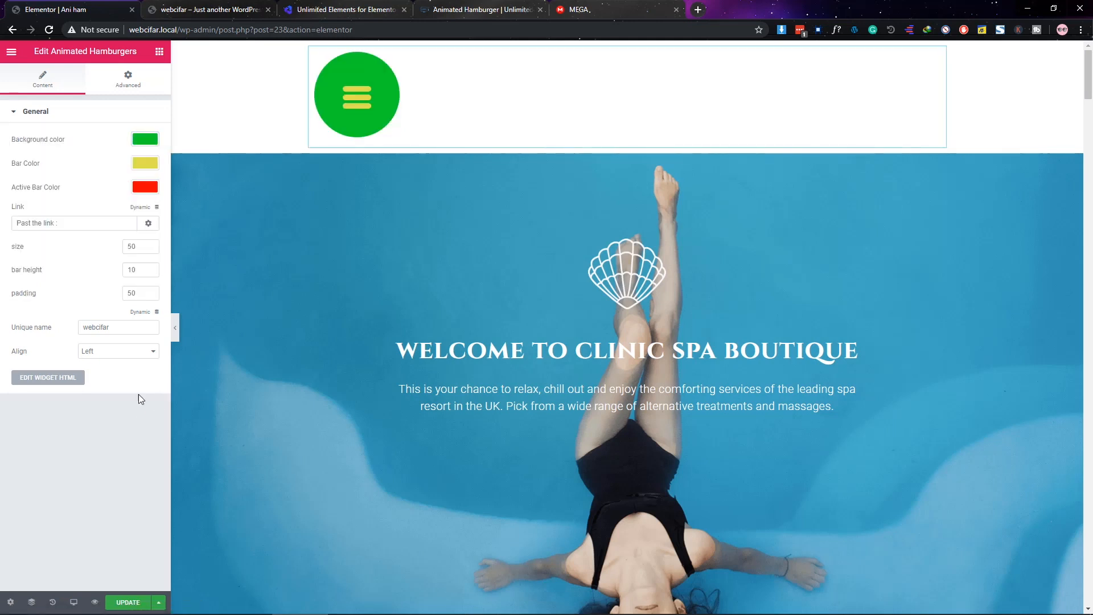
left_click(354, 108)
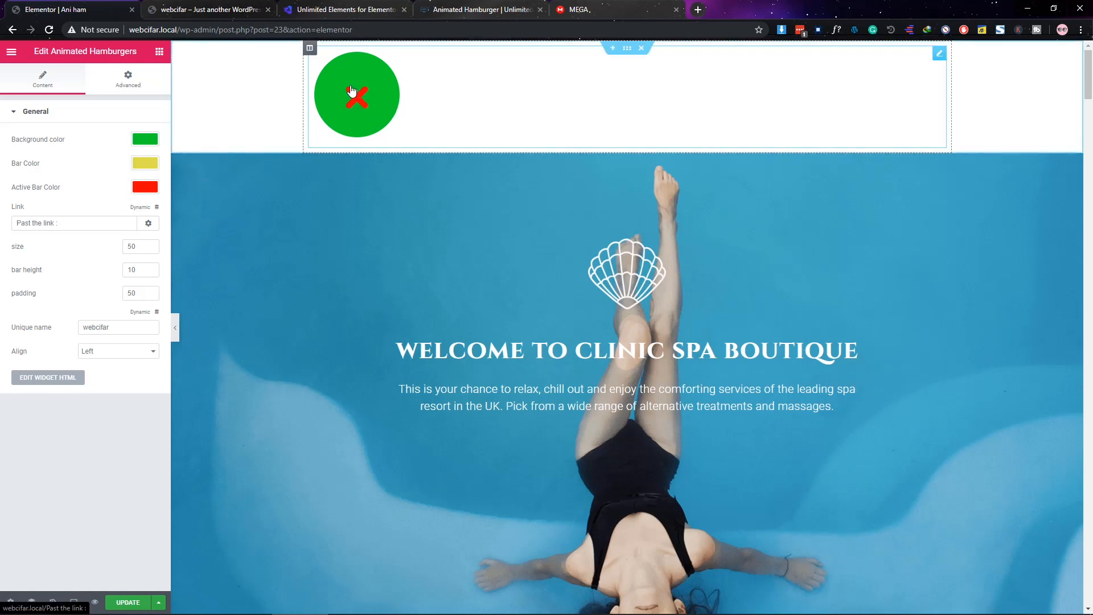
Set the widget's active bar color to dark yellow.
left_click(147, 187)
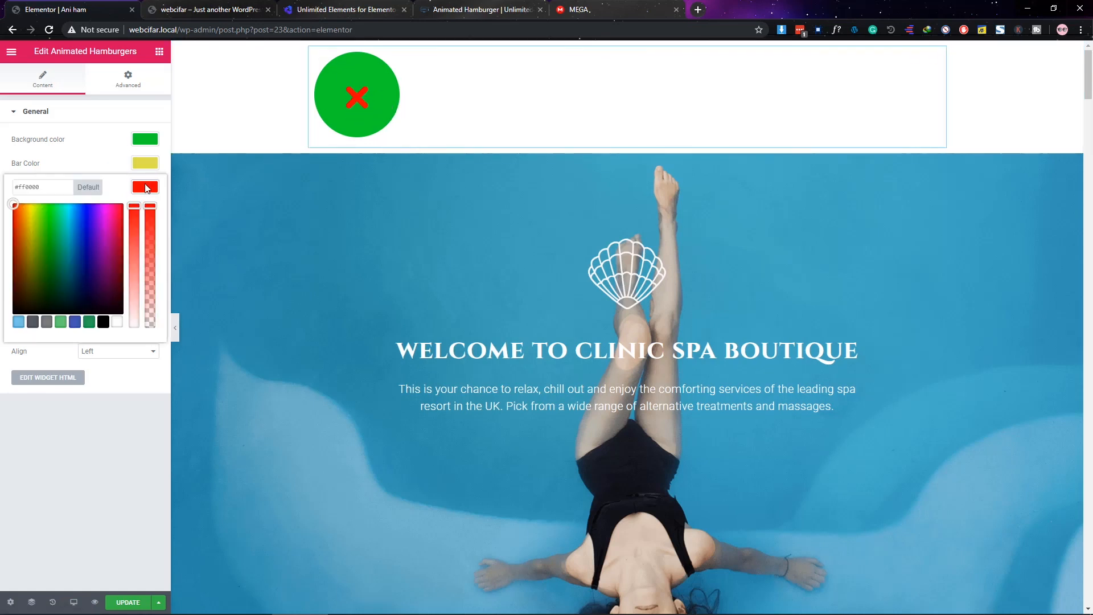
left_click(33, 227)
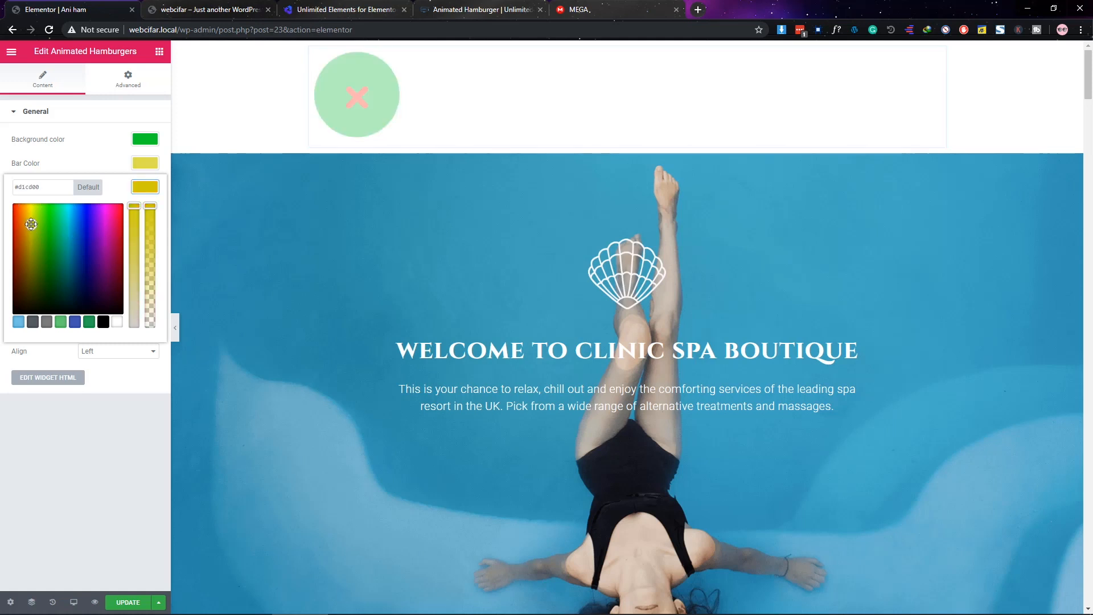
left_click(114, 439)
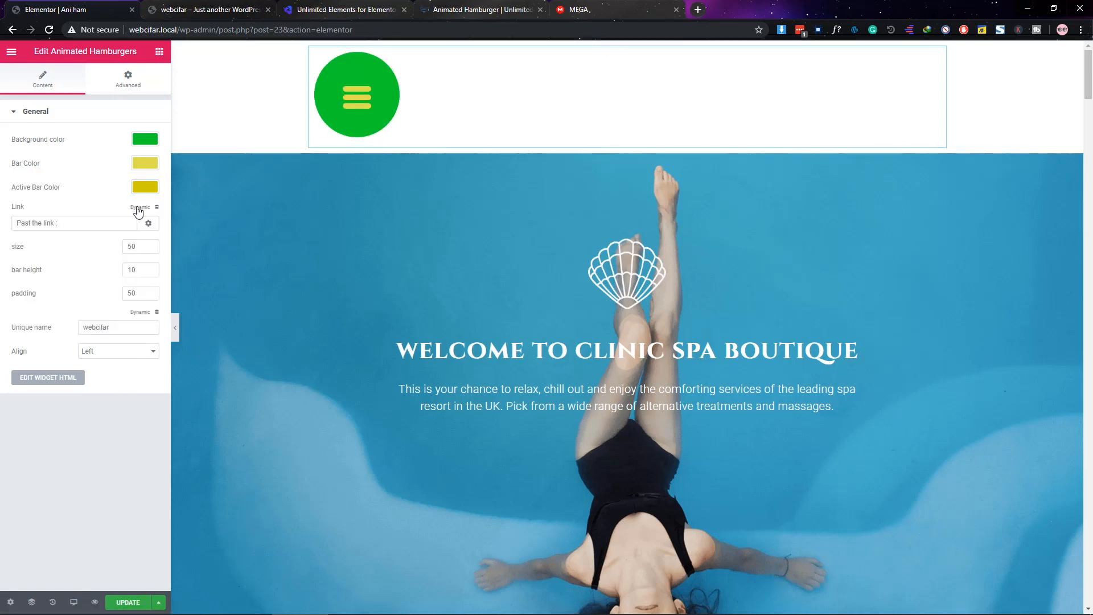
Set the widget's active bar color to black and toggle the hamburger to its active state and back in the preview.
left_click(152, 190)
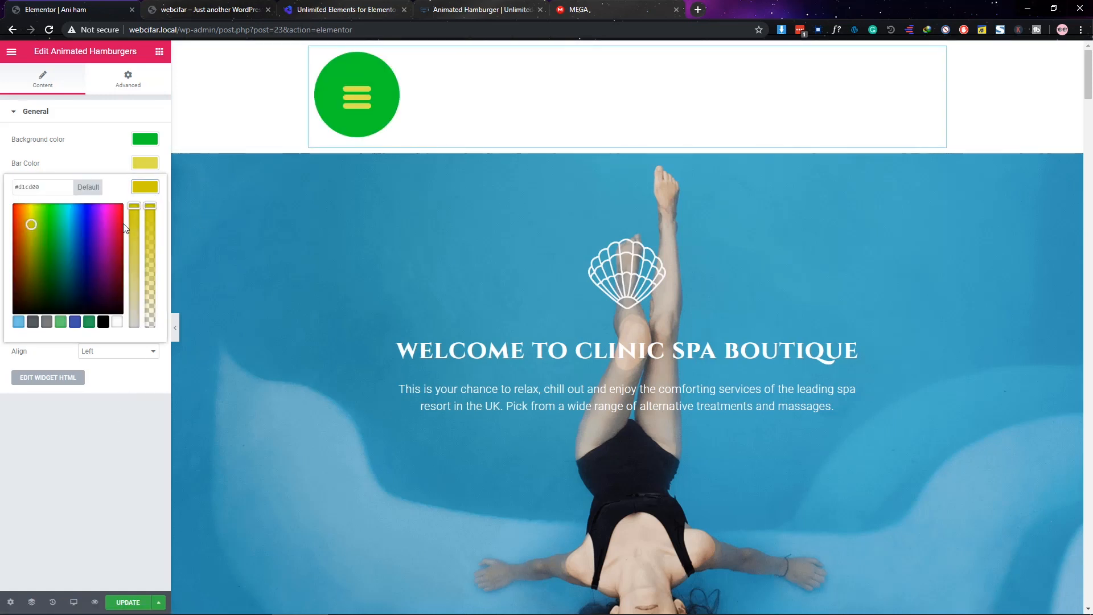
left_click(107, 323)
left_click(104, 413)
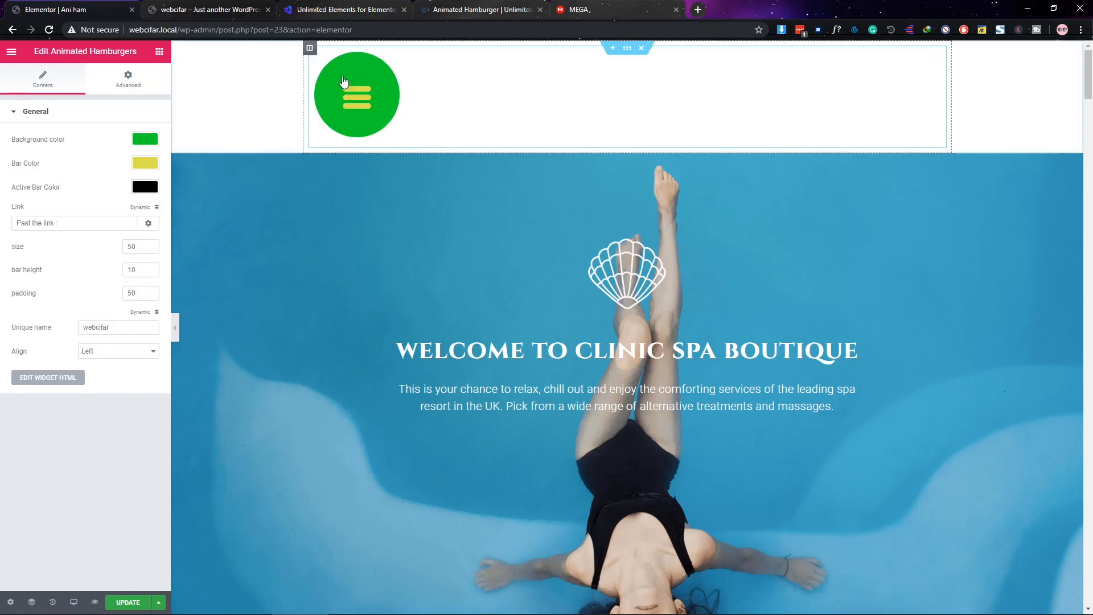
left_click(356, 108)
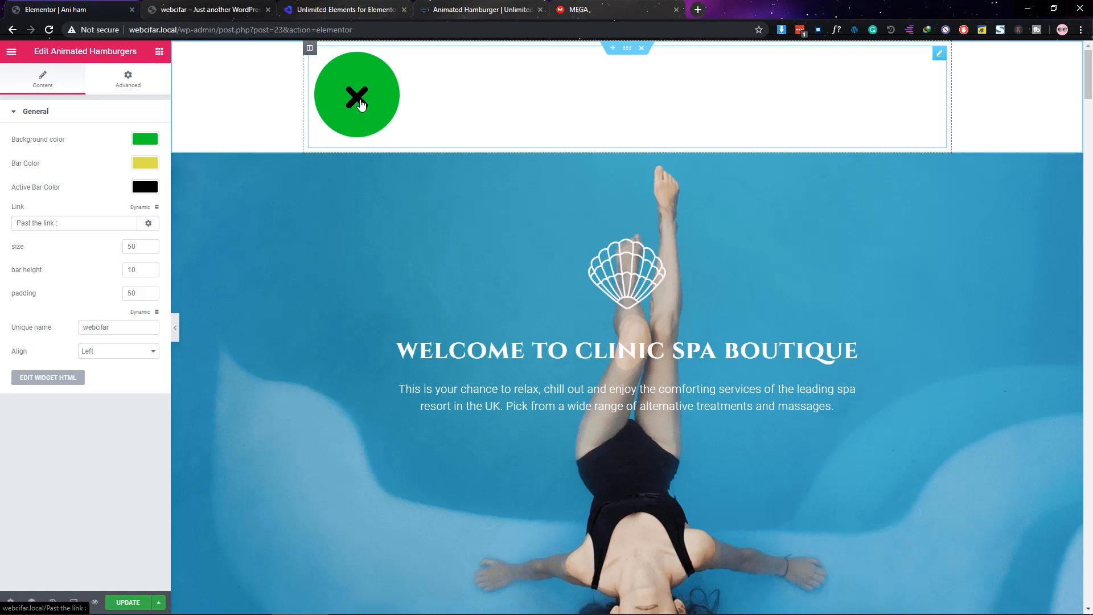
left_click(358, 107)
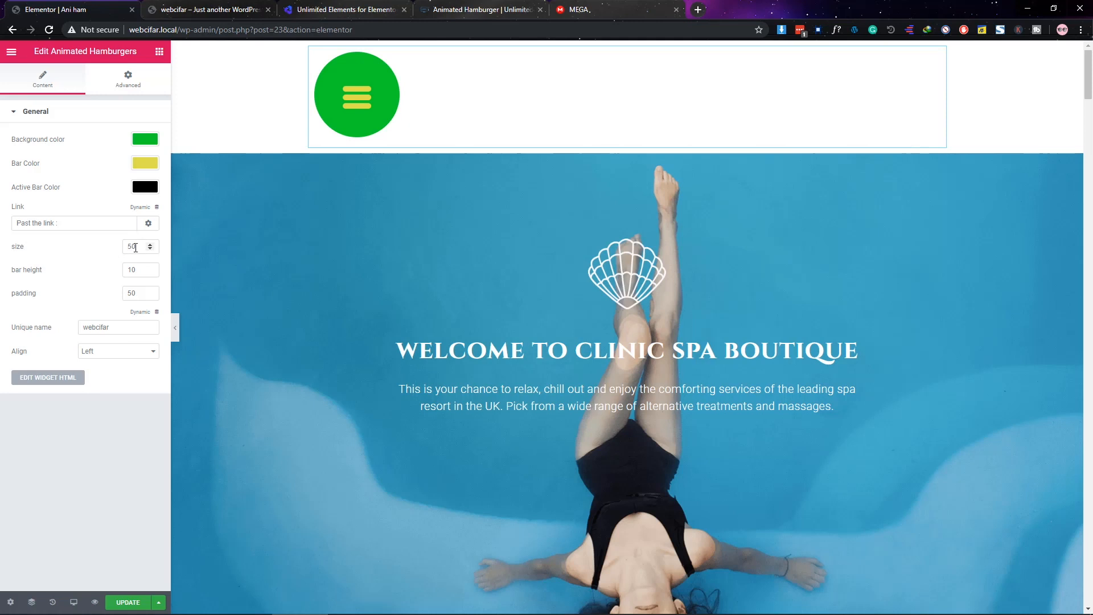
Set the hamburger's size to 60 and its bar height to 3.
left_click_drag(136, 246, 56, 244)
type("60")
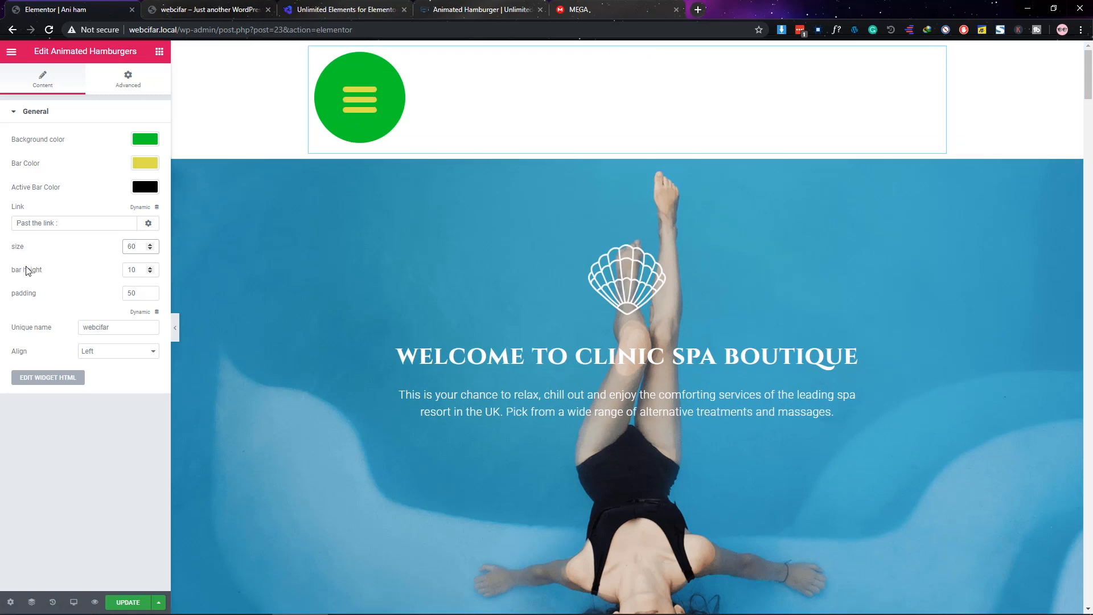
left_click_drag(138, 270, 64, 269)
type("3")
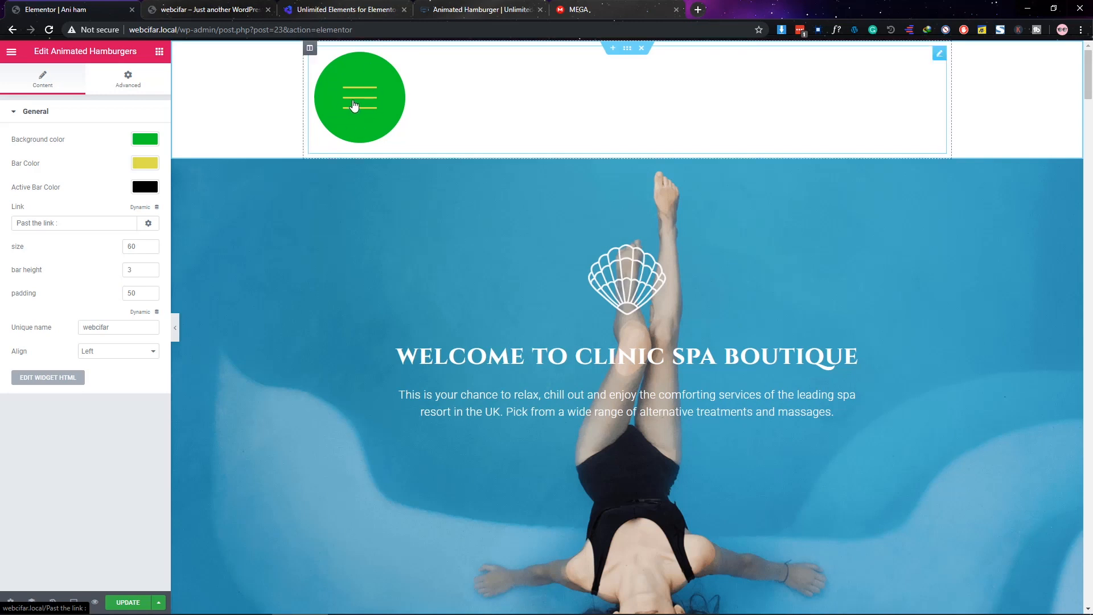
Try hamburger padding values of 10 and 100, and set the padding to 20.
double_click(137, 293)
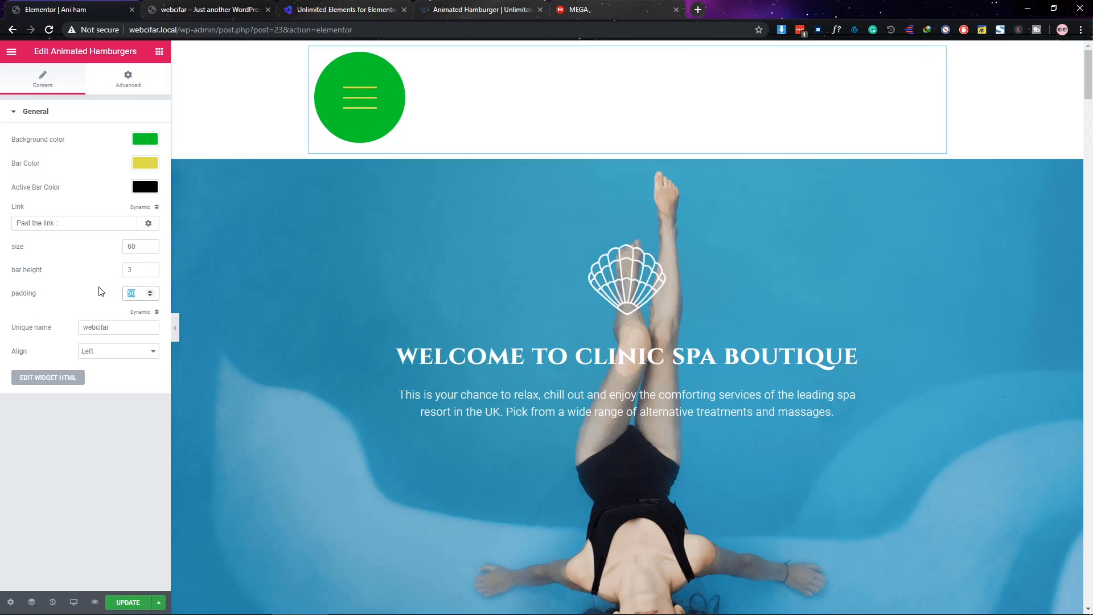
type("10")
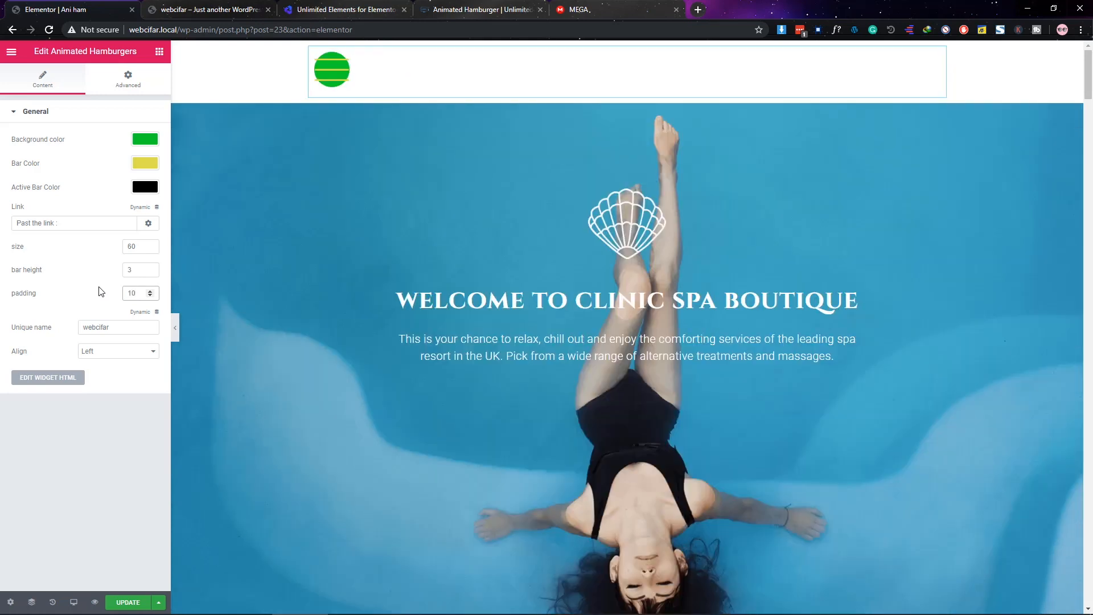
type("0")
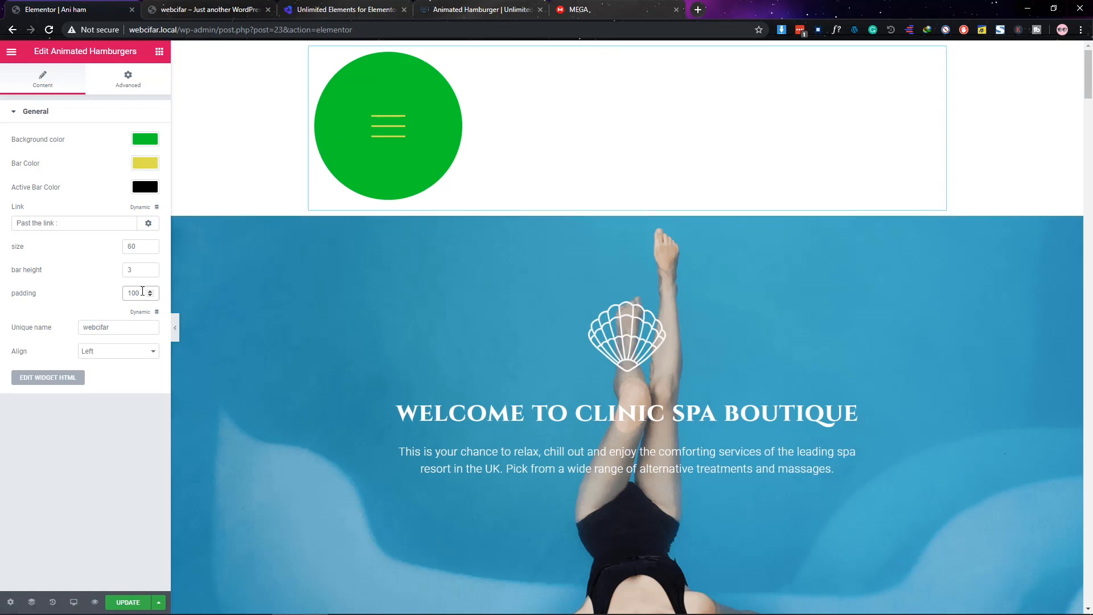
left_click_drag(142, 295, 112, 294)
type("20")
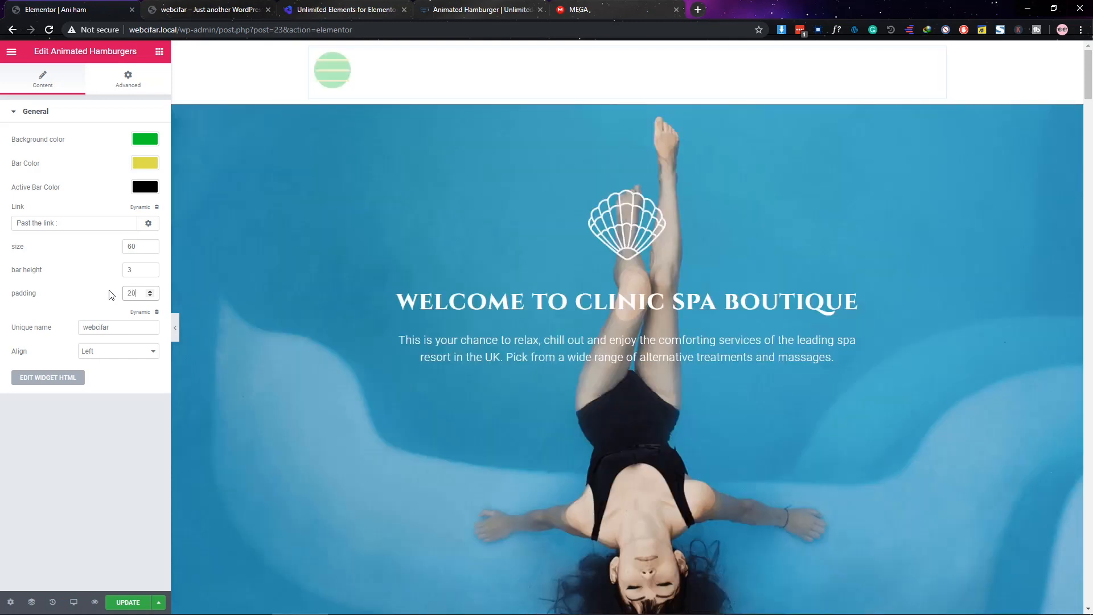
left_click(94, 486)
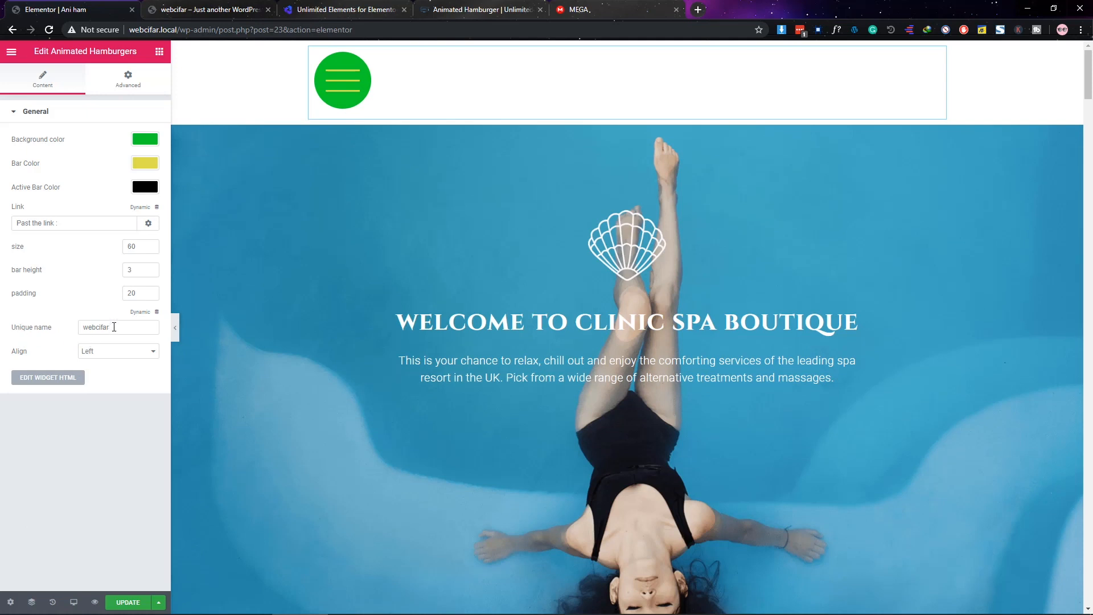
Change the hamburger widget's unique name to "cifar".
left_click(112, 327)
left_click(105, 426)
double_click(118, 325)
type("cifar")
key("Tab")
left_click(75, 297)
Try the Center and Right alignments for the hamburger and return it to Left.
left_click(134, 359)
left_click(129, 371)
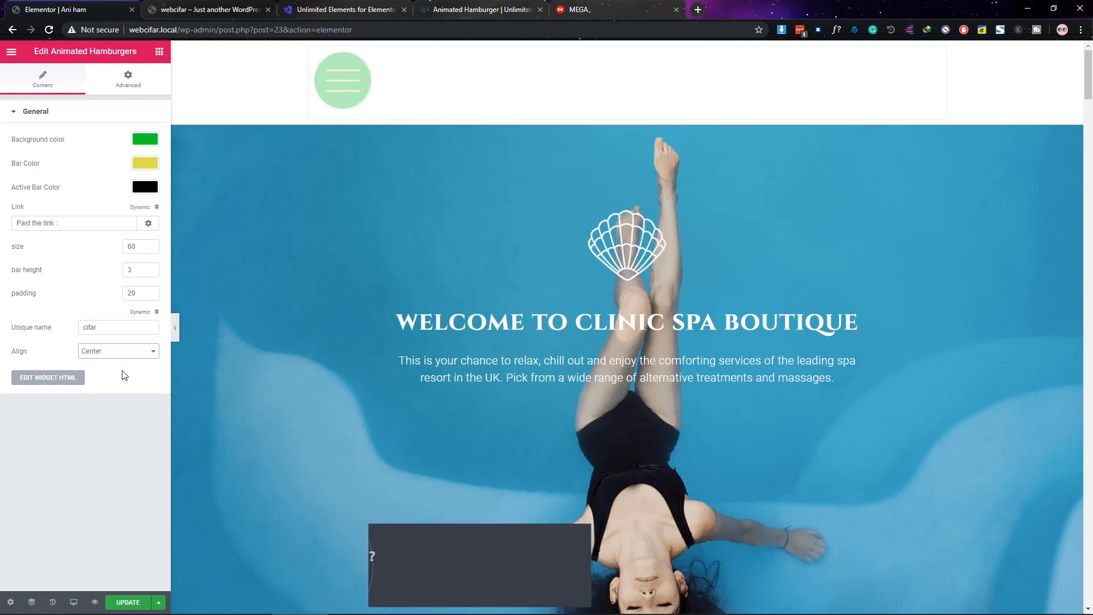
left_click(132, 358)
left_click(116, 378)
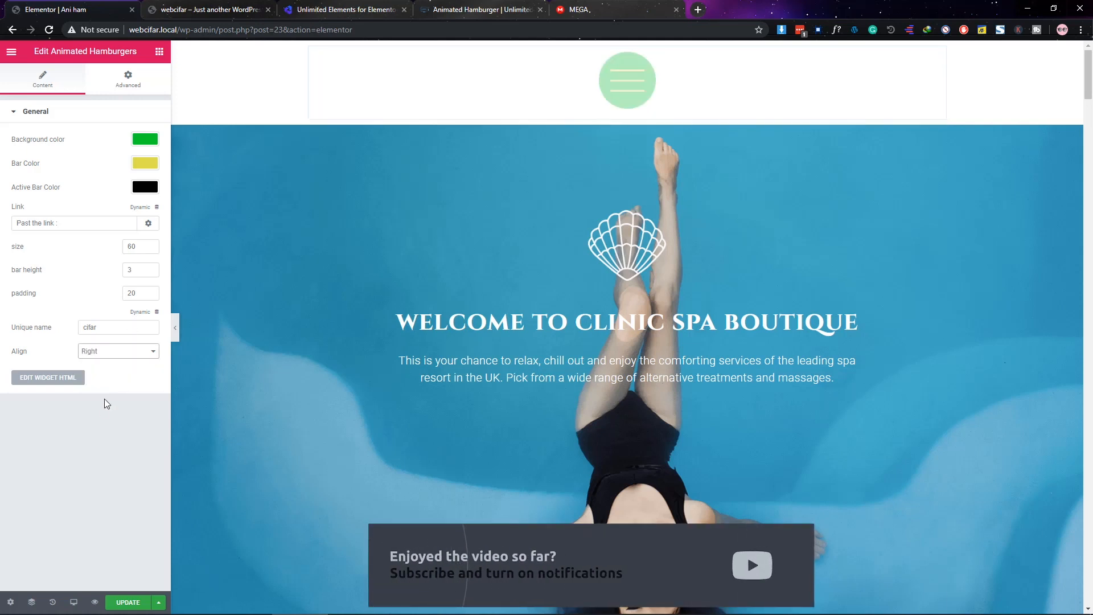
left_click(116, 359)
left_click(114, 364)
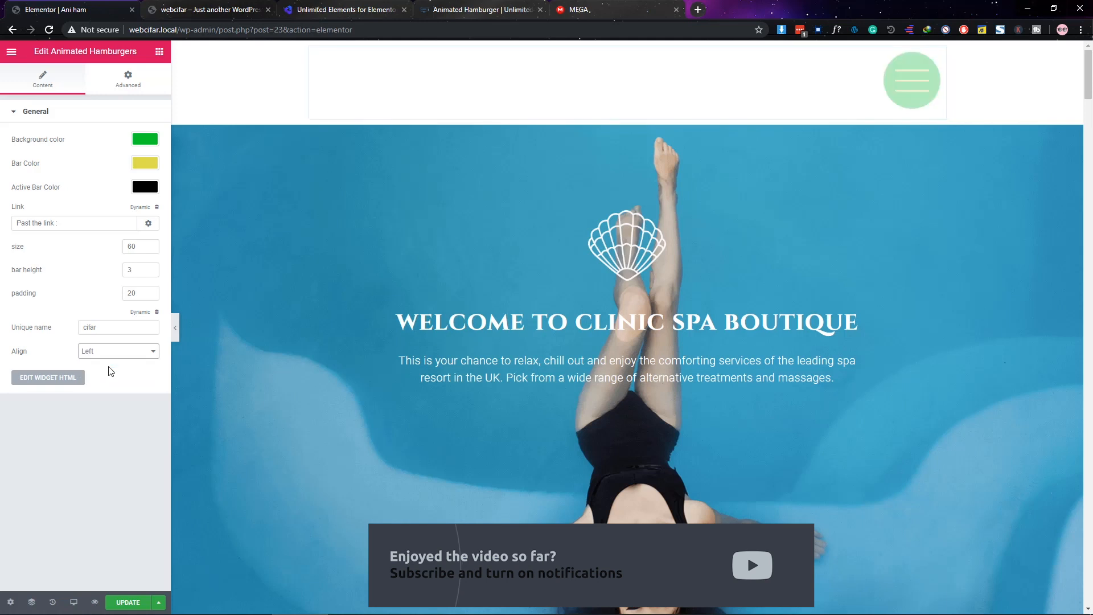
Reduce the opacity of the widget's green background color until it is almost fully transparent.
left_click(147, 143)
left_click_drag(150, 161, 150, 279)
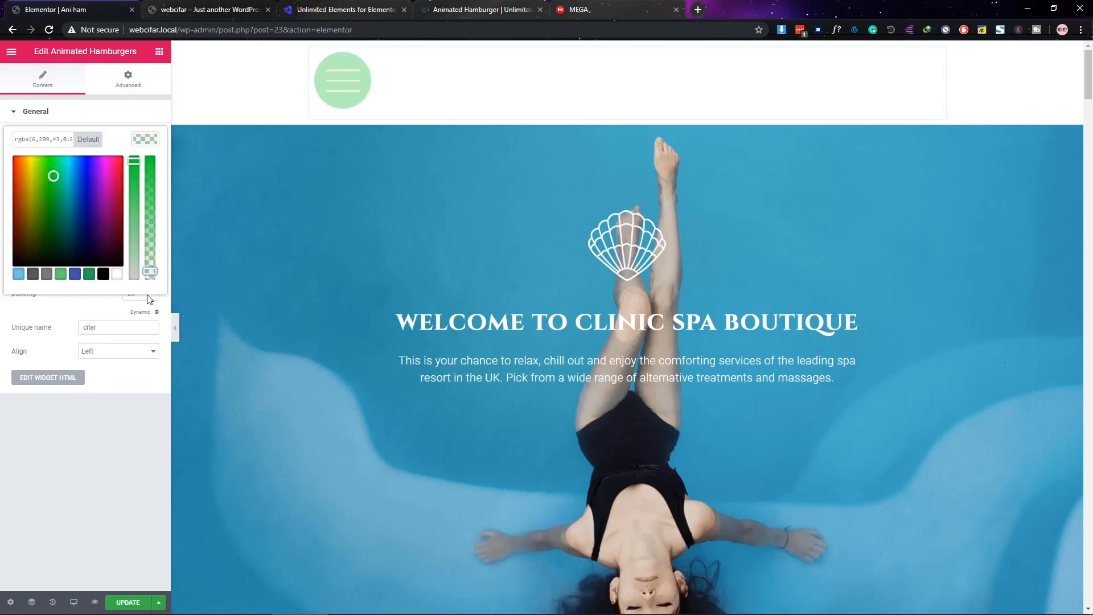
left_click(121, 444)
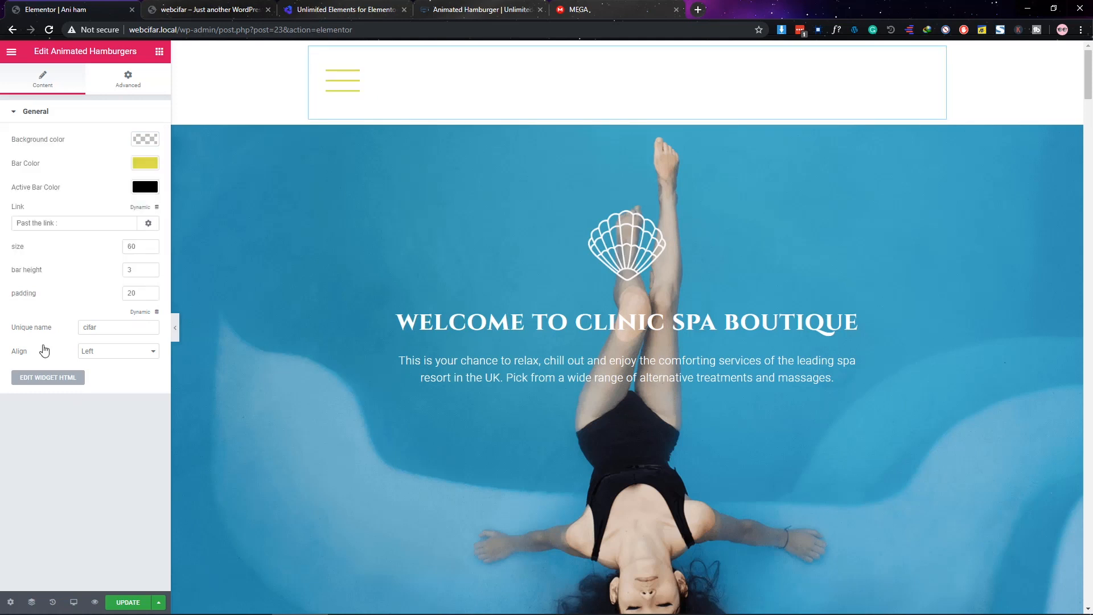
Set the widget's bar color to black and its active bar color to bright red.
left_click(144, 165)
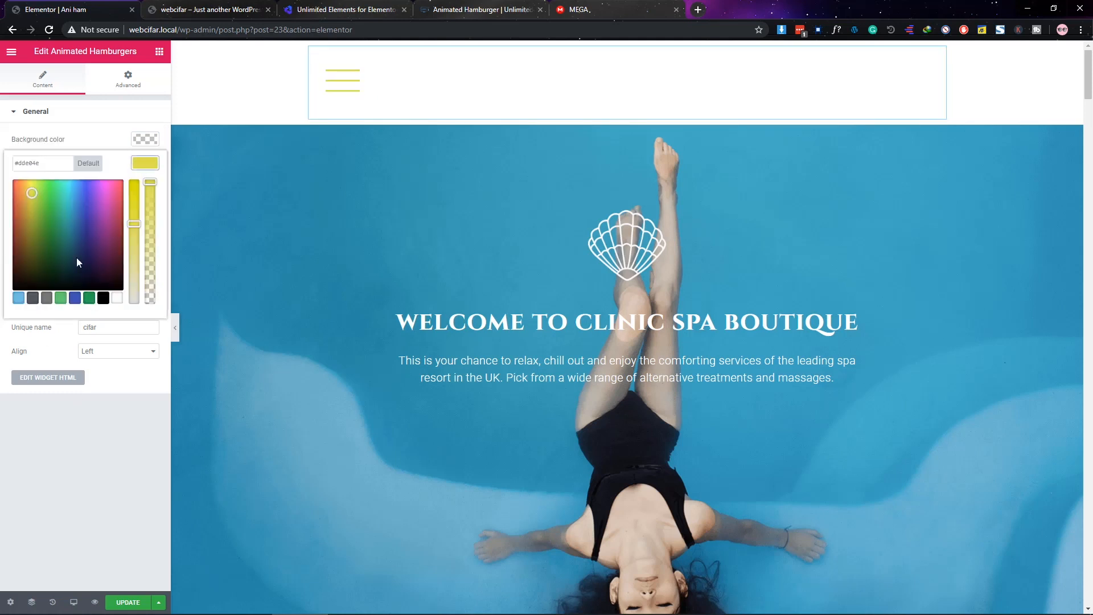
left_click(102, 301)
left_click(127, 419)
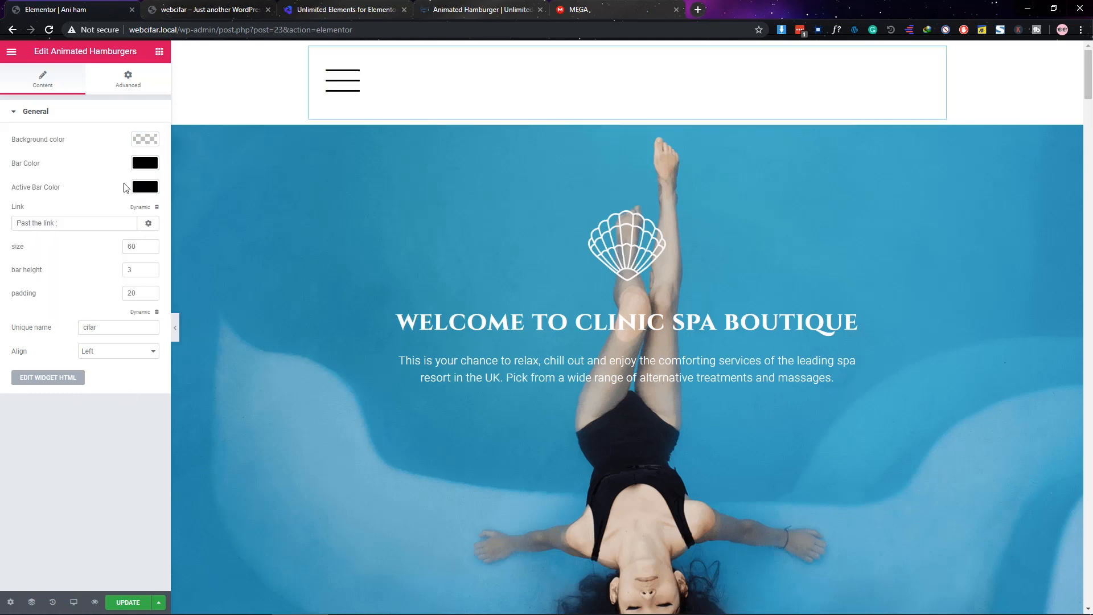
left_click(145, 188)
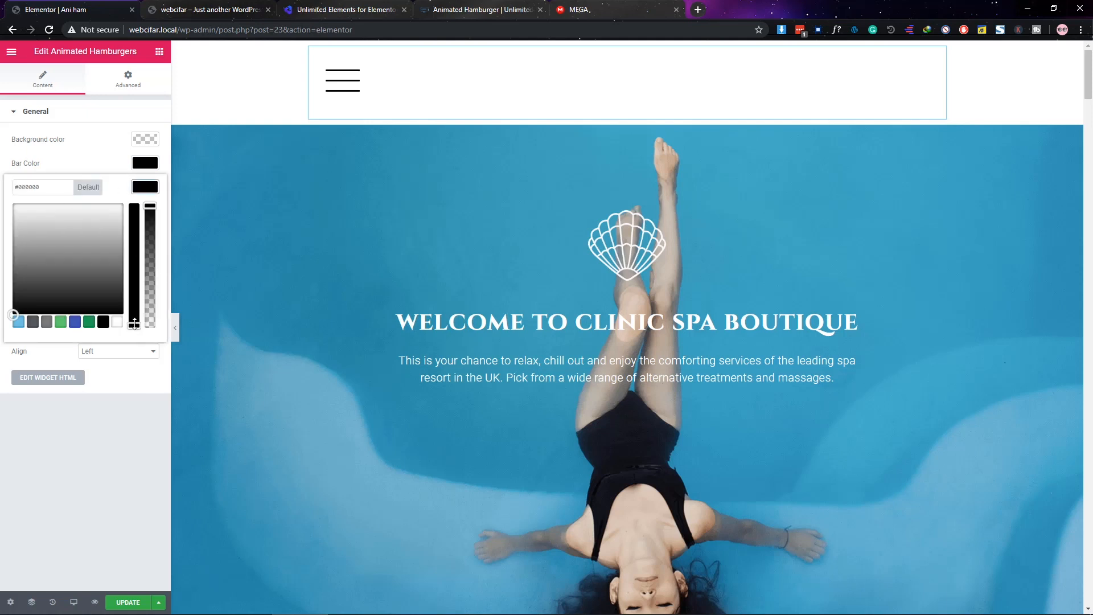
left_click_drag(134, 324, 138, 186)
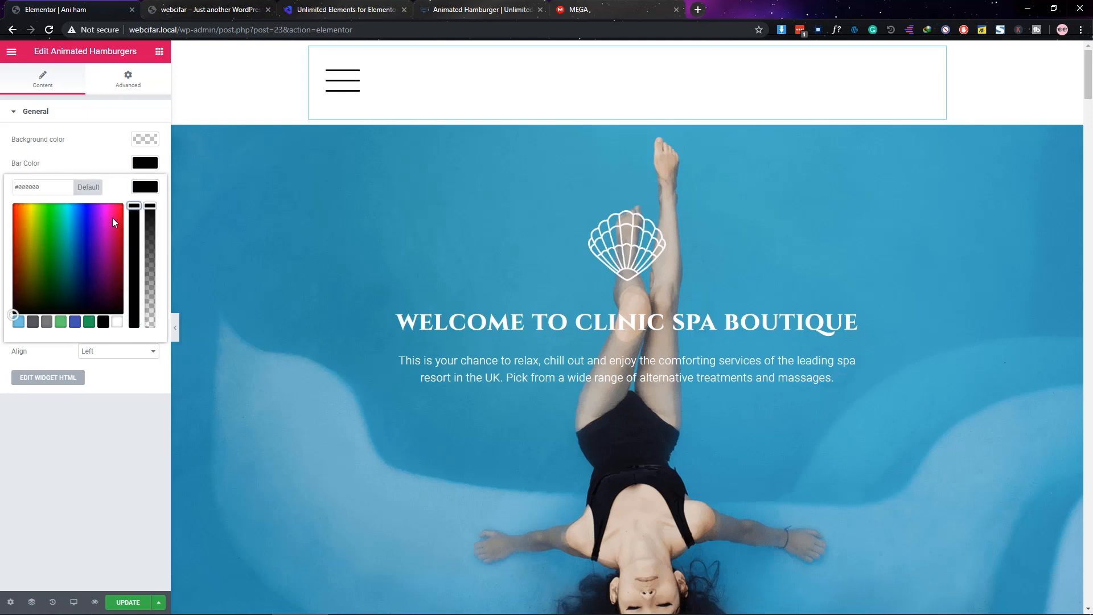
left_click_drag(34, 212, 15, 170)
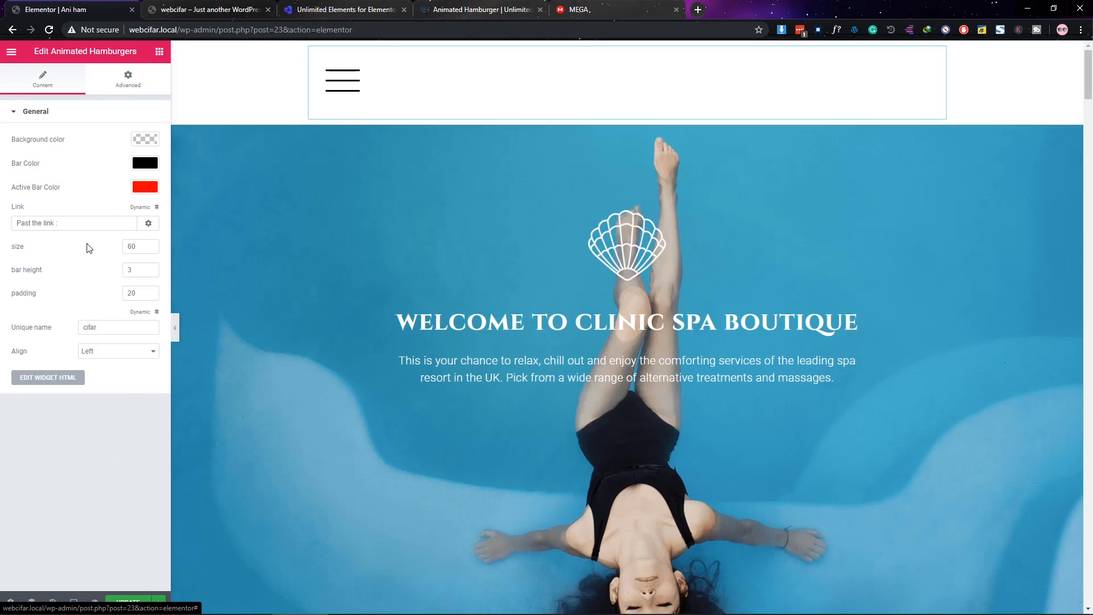
Update the page and set the hamburger's padding to 0.
left_click(125, 601)
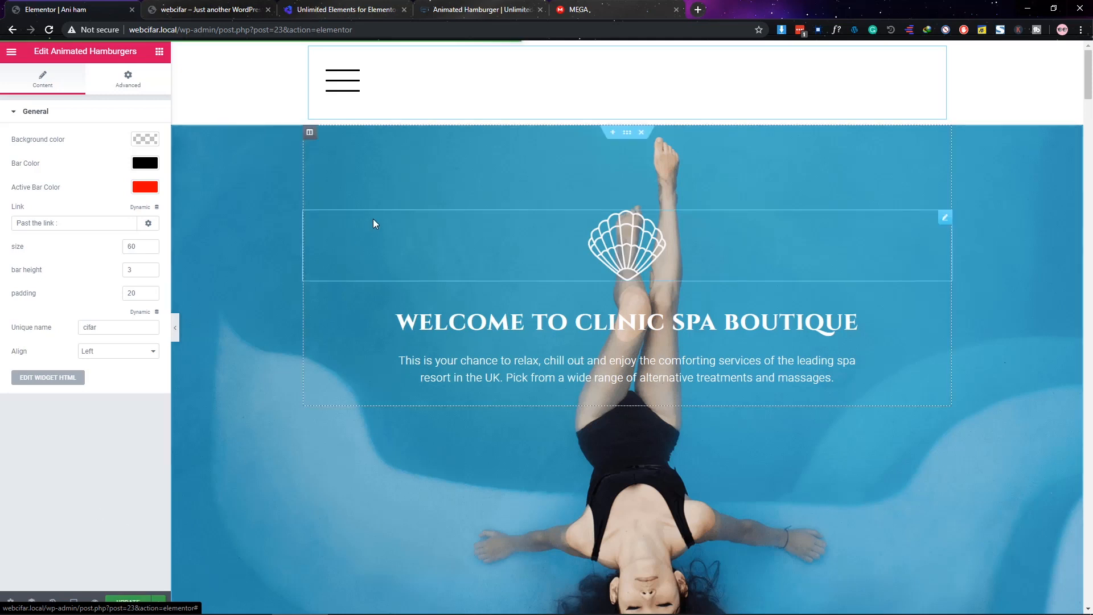
double_click(143, 291)
type("0")
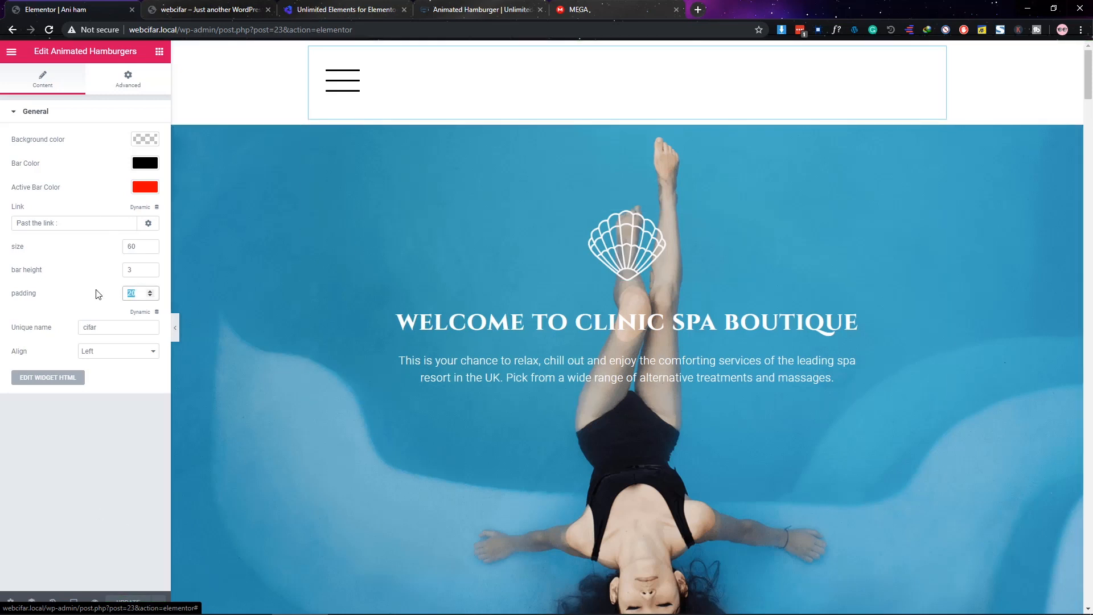
left_click(128, 418)
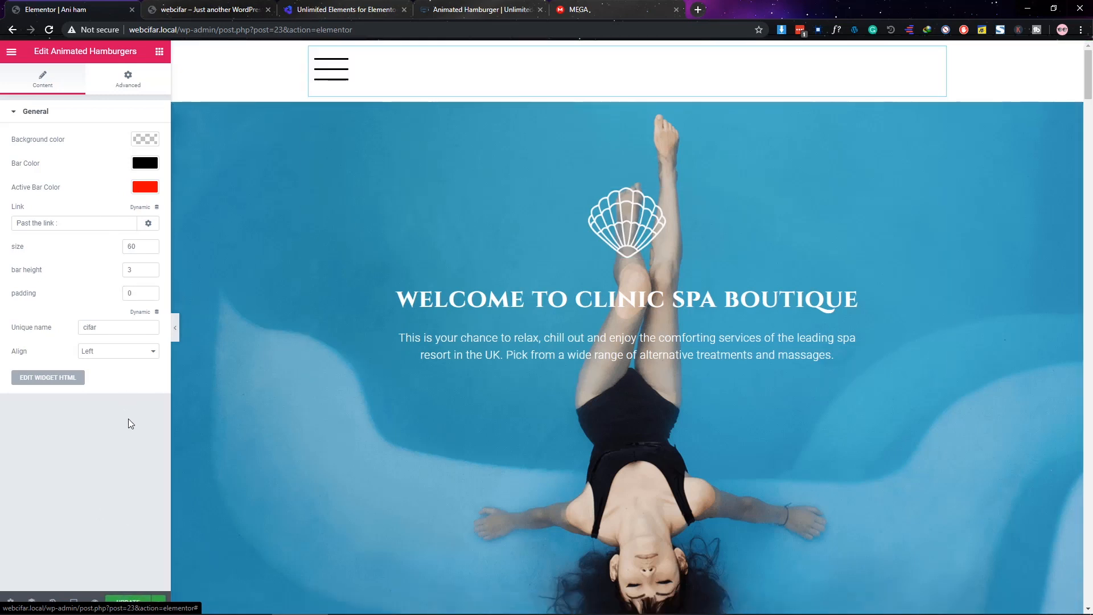
Set the hero section's top margin to -7% so it moves up behind the hamburger section.
left_click(627, 110)
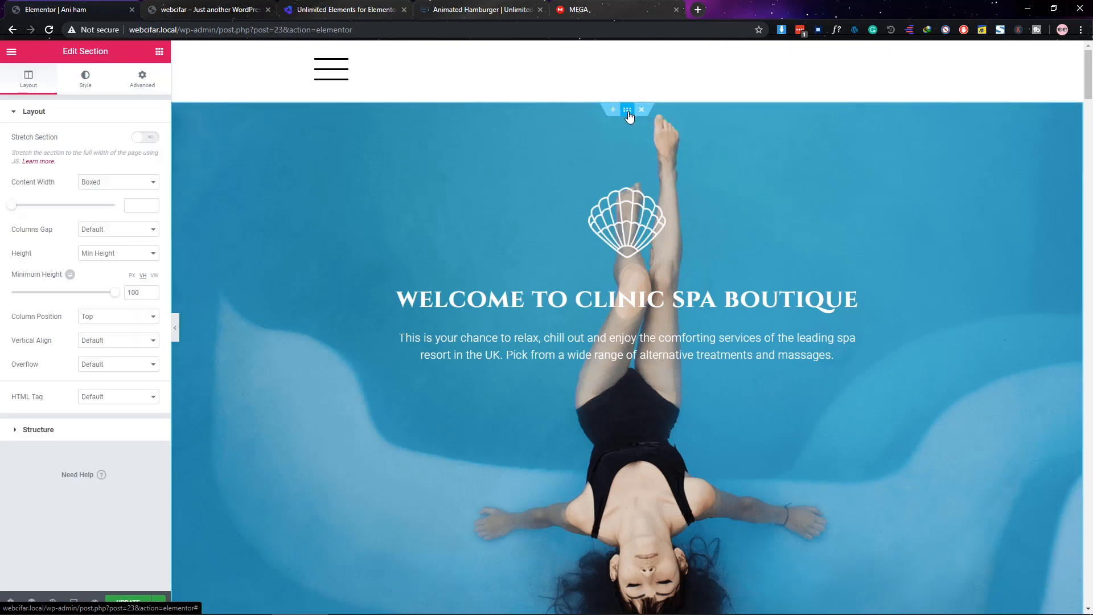
left_click(142, 80)
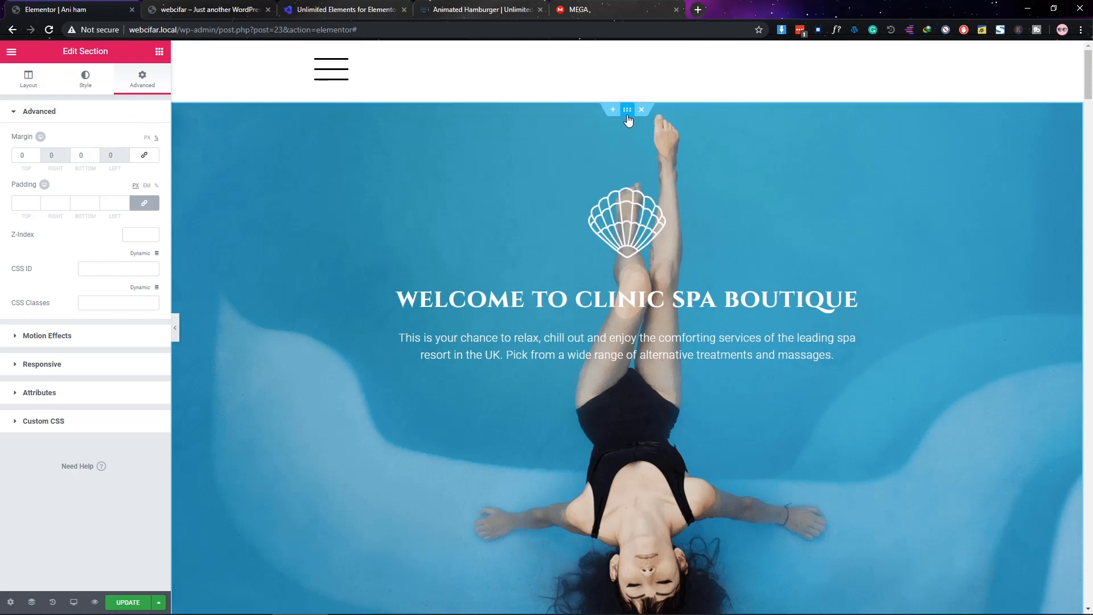
left_click(35, 159)
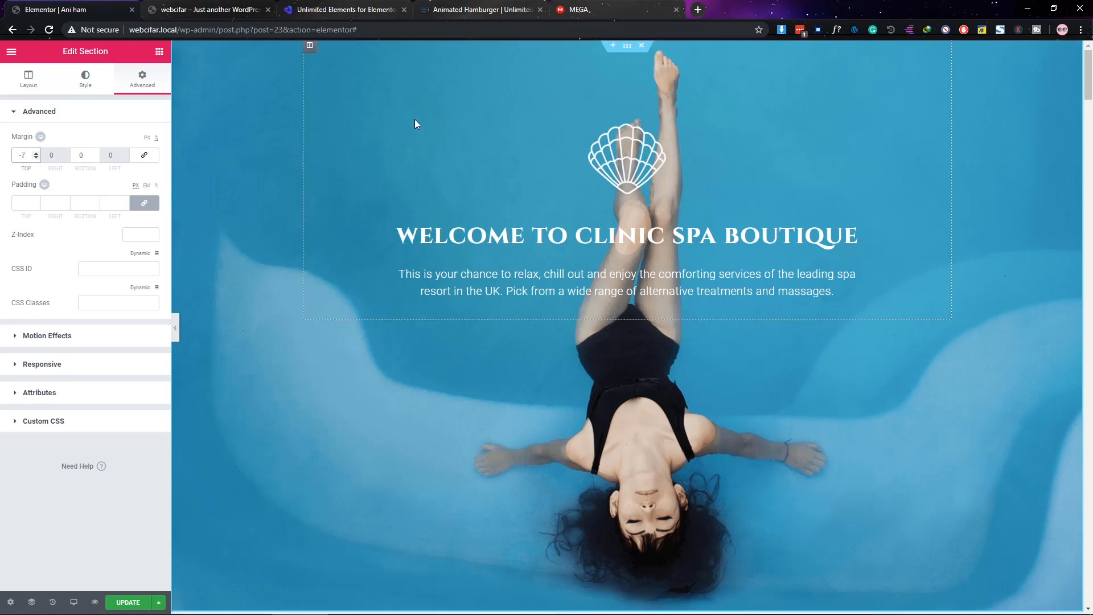
Find the Animated Hamburgers widget in the Navigator's first section and set its Z-Index to 10.
right_click(233, 158)
left_click(284, 299)
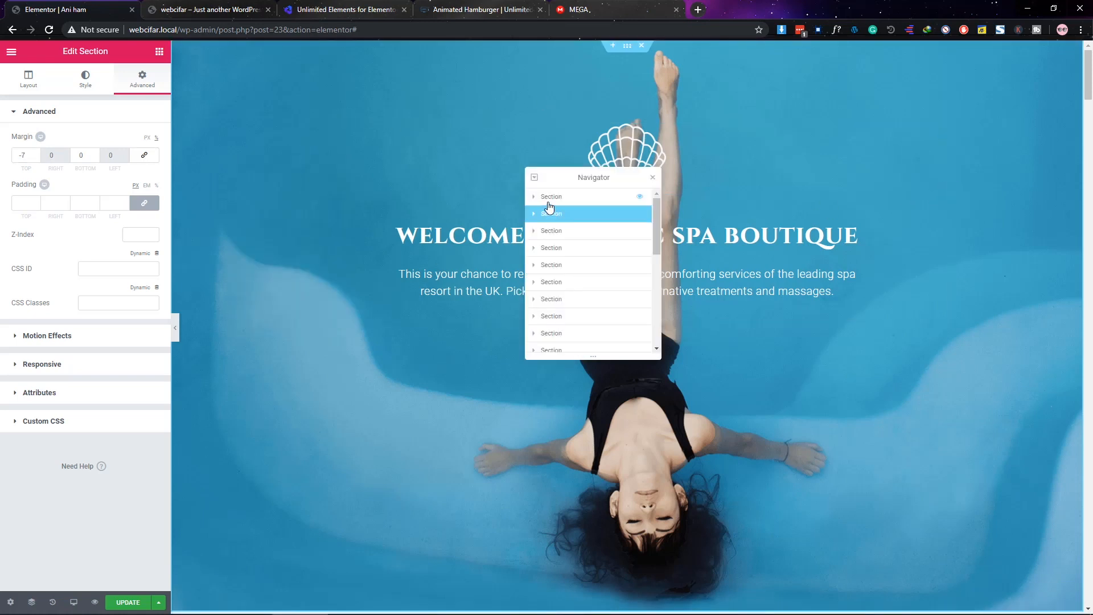
left_click(534, 197)
left_click(540, 214)
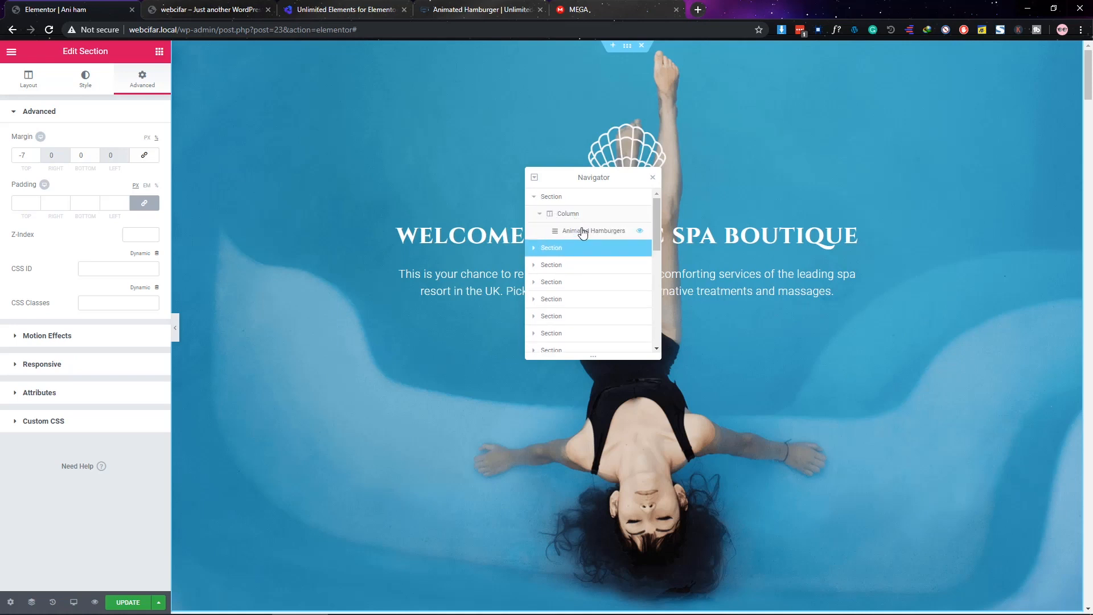
left_click(583, 231)
left_click(128, 80)
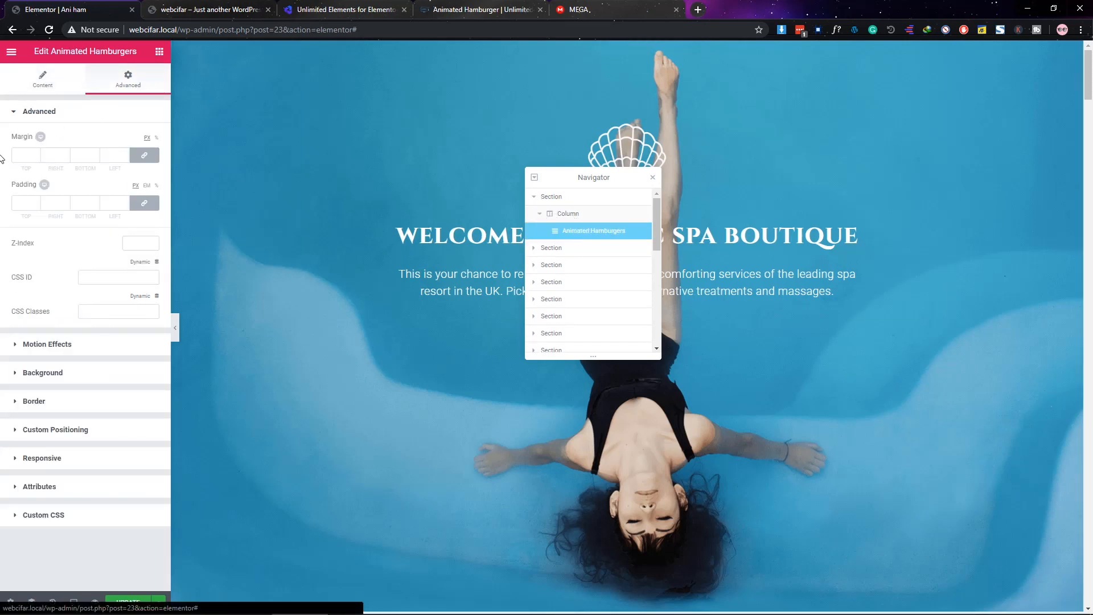
left_click(131, 246)
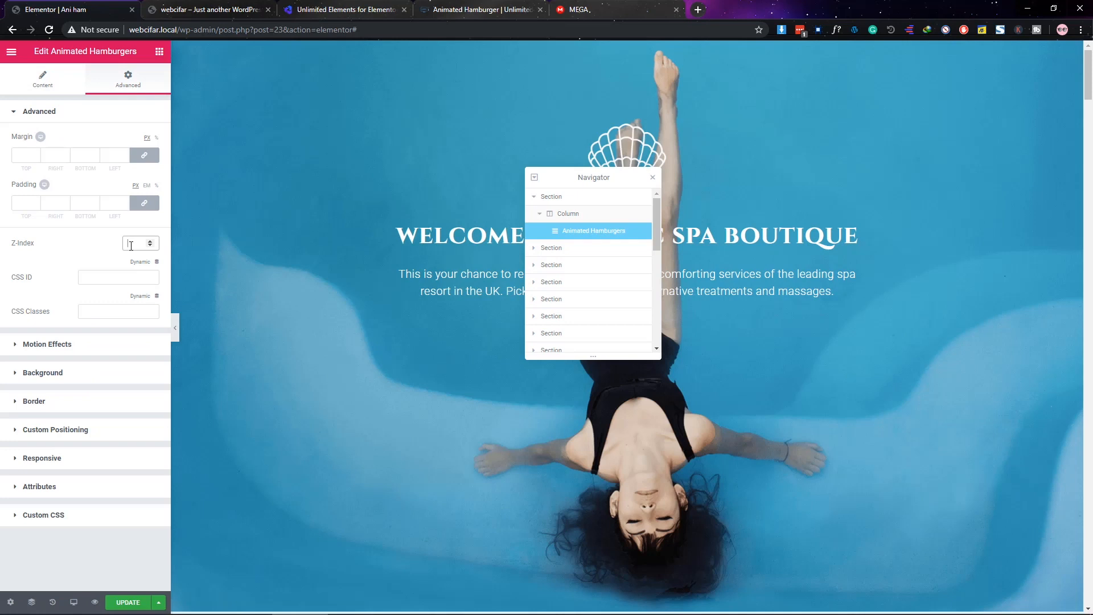
type("10")
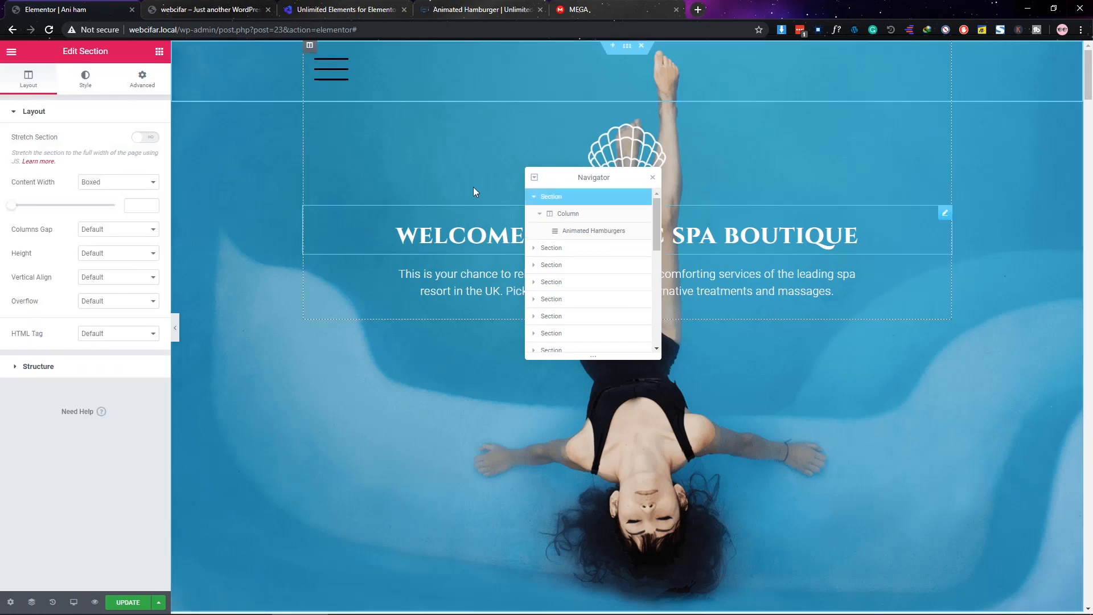
Change the Animated Hamburgers widget's alignment to Right.
left_click(50, 113)
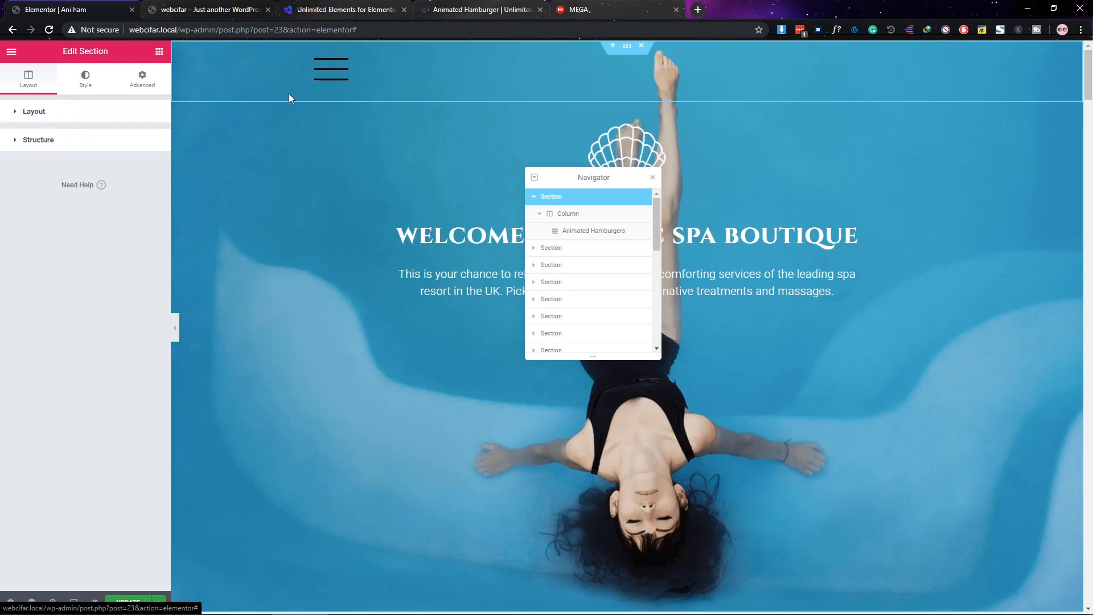
left_click(85, 86)
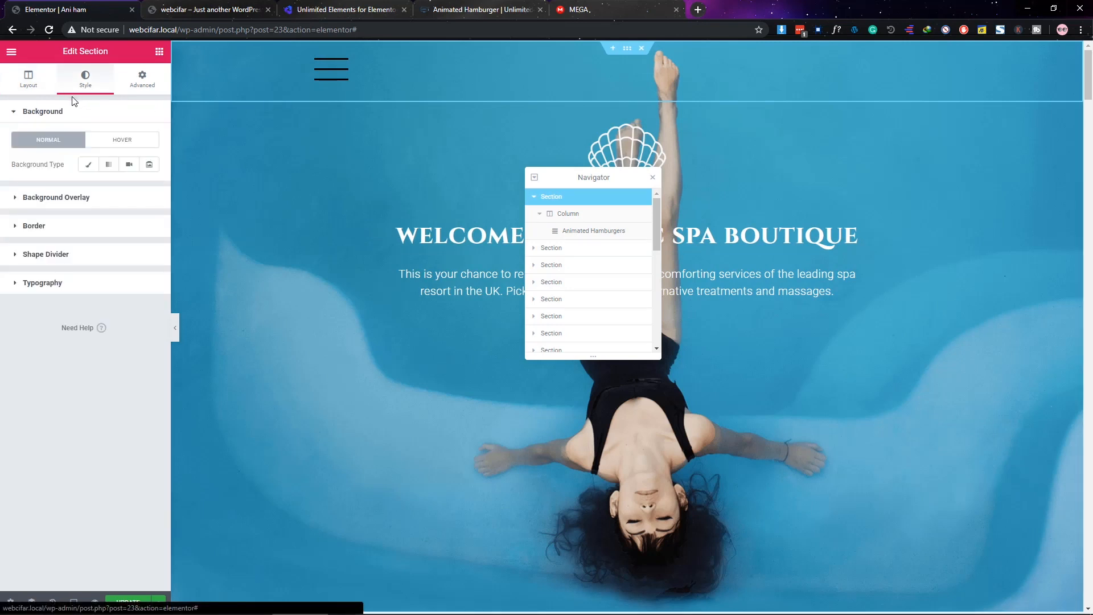
left_click(306, 80)
left_click(41, 80)
left_click(107, 351)
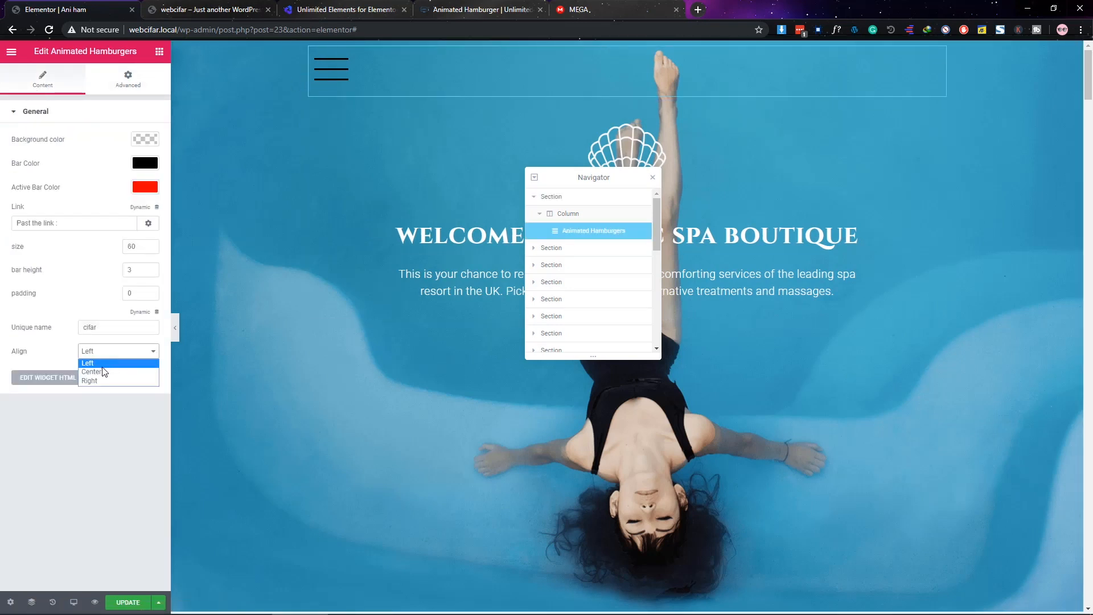
left_click(91, 380)
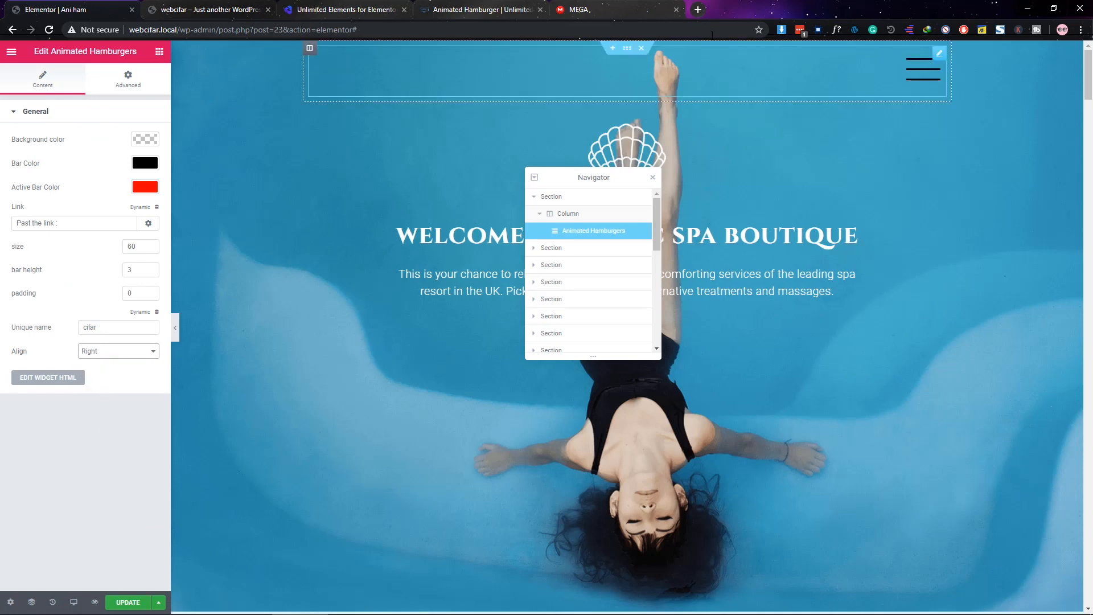
Stretch the hamburger's section and set its content width to Full Width.
left_click(572, 198)
left_click(28, 79)
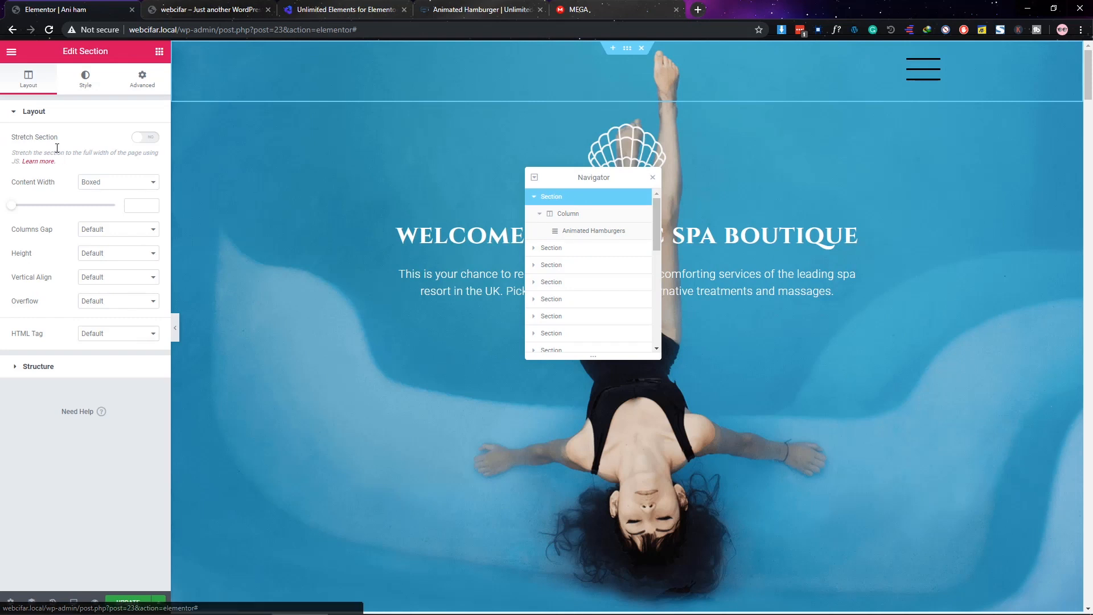
left_click(146, 138)
left_click(117, 182)
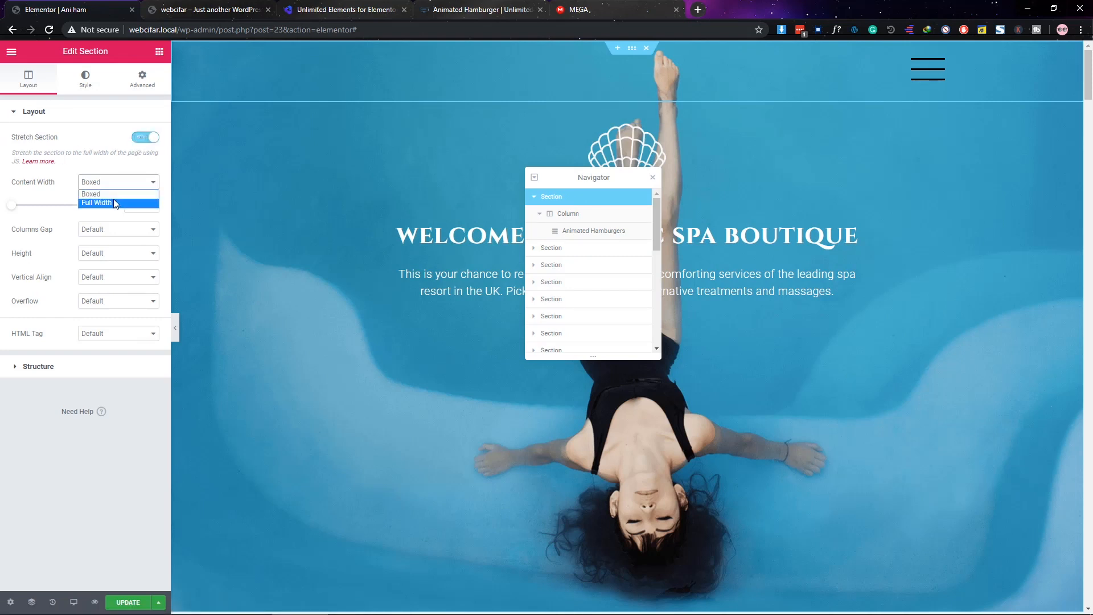
left_click(109, 203)
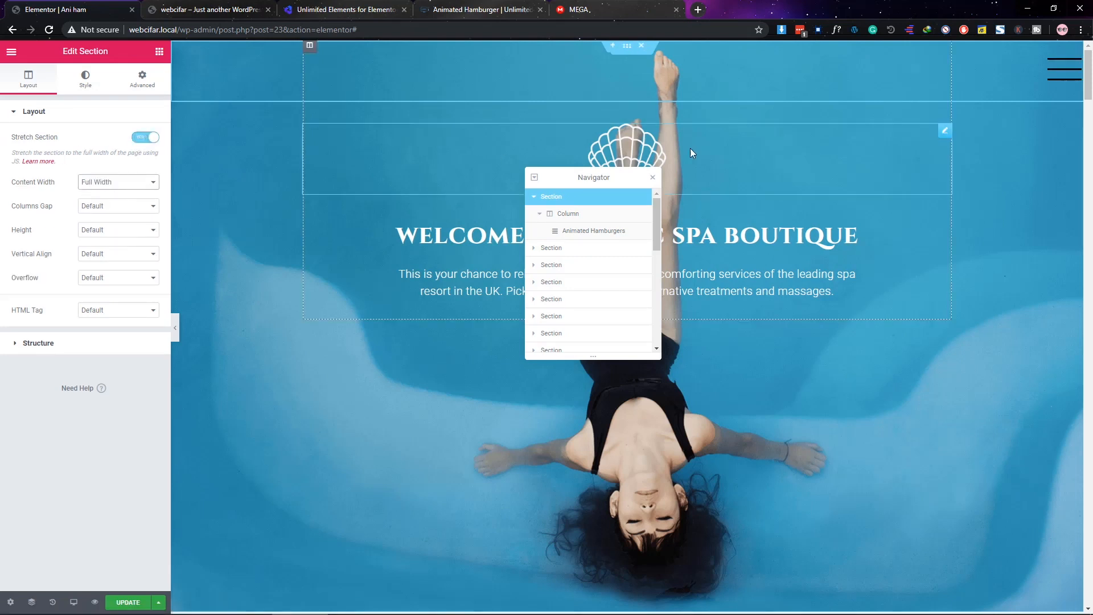
Unlink the hamburger section's padding values, set the right padding to 50 px and update the page.
left_click(144, 81)
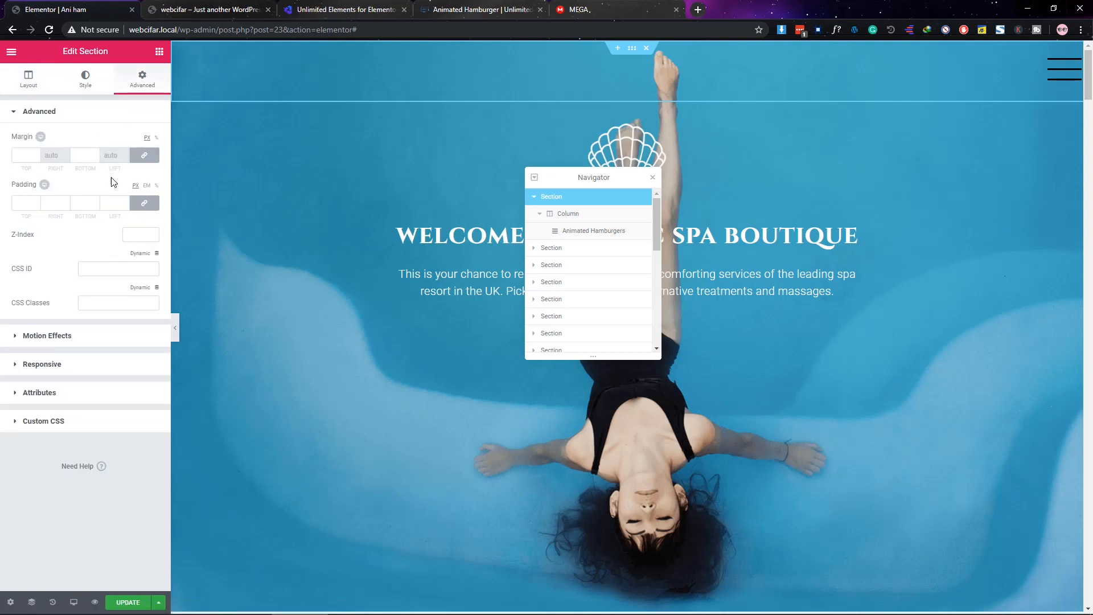
left_click(145, 201)
left_click(49, 203)
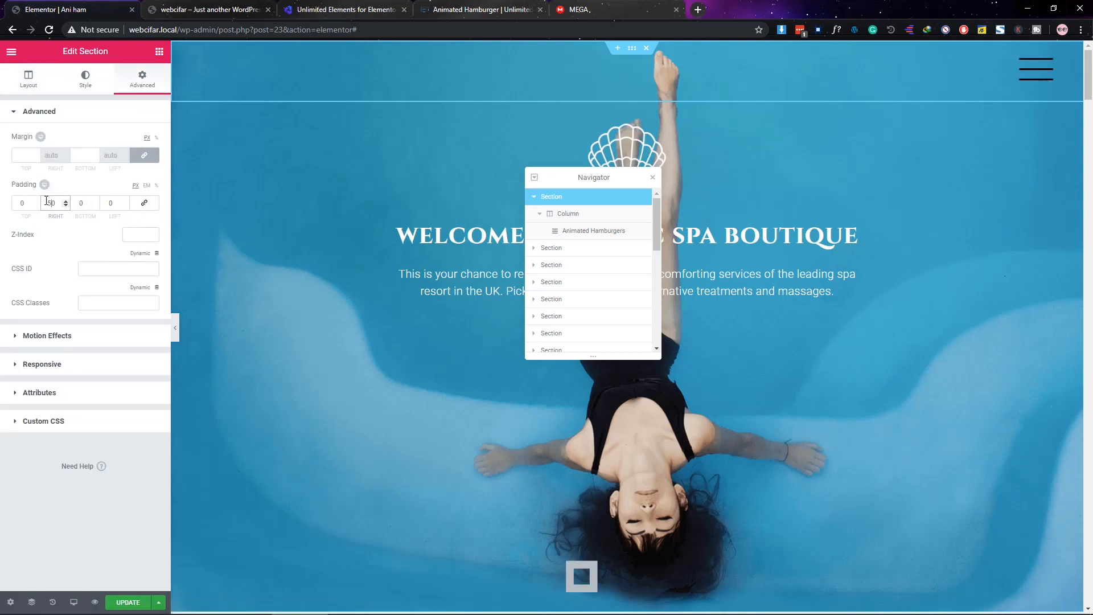
type("5")
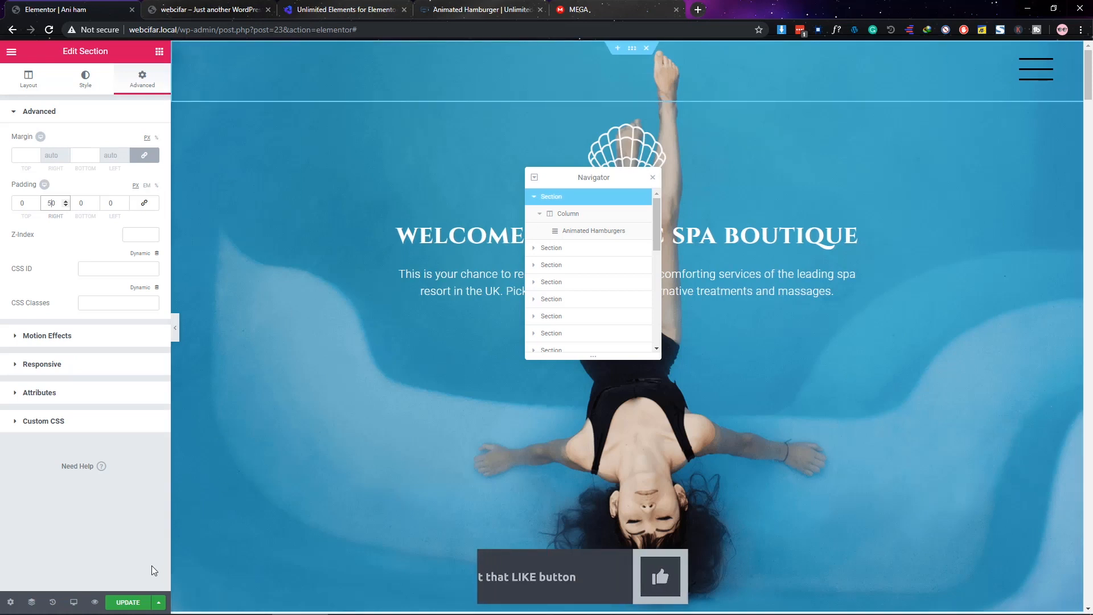
left_click(126, 603)
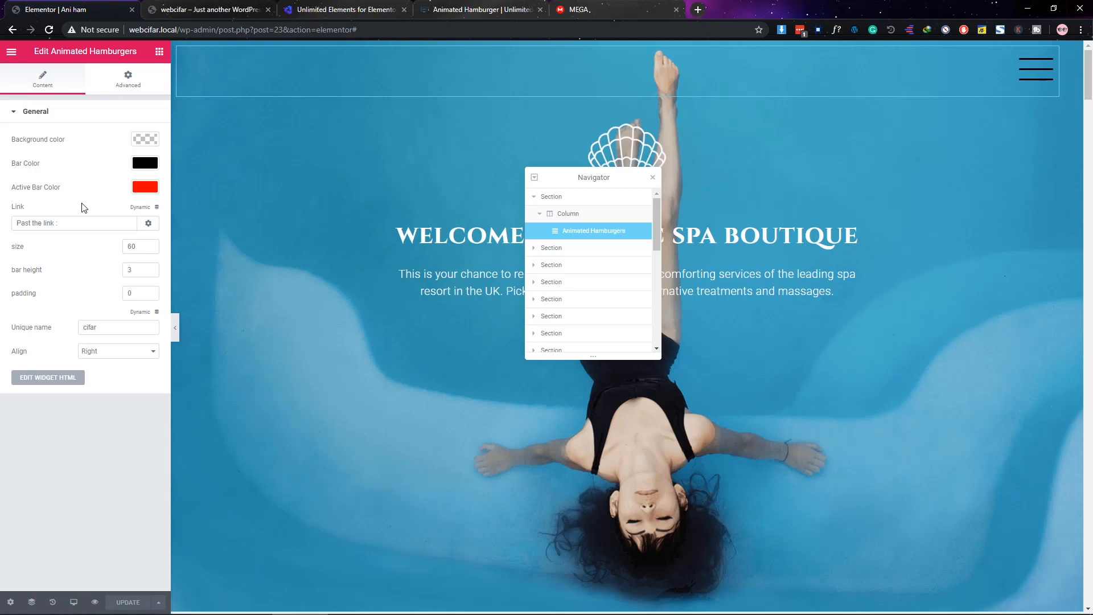
Exit to the WordPress dashboard, open the Menu popup template with Elementor and move the Navigator aside.
left_click(11, 52)
left_click(82, 350)
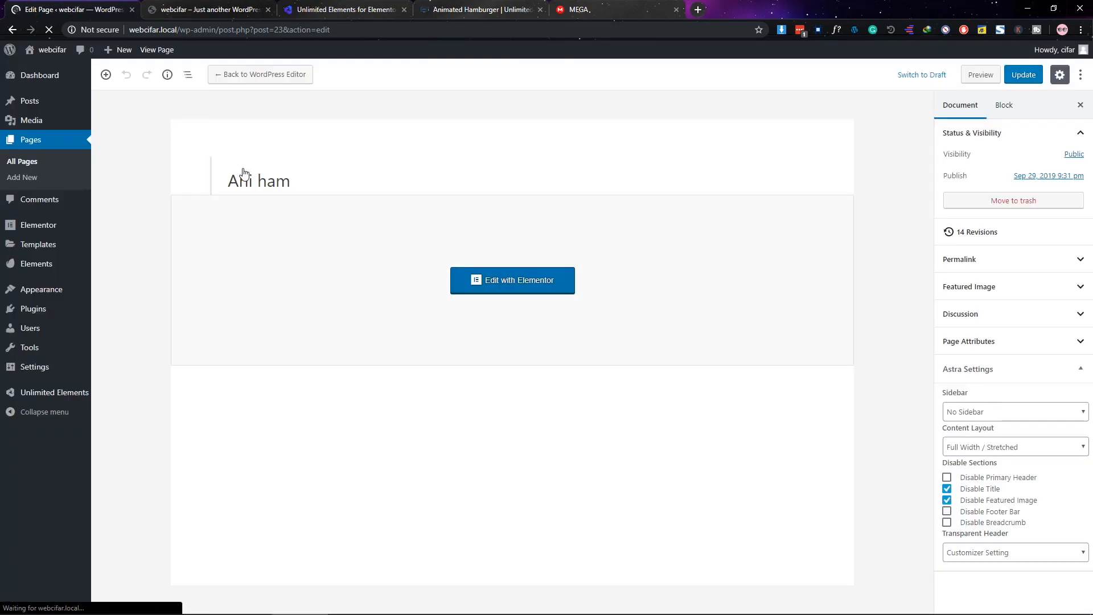
mouse_move(56, 246)
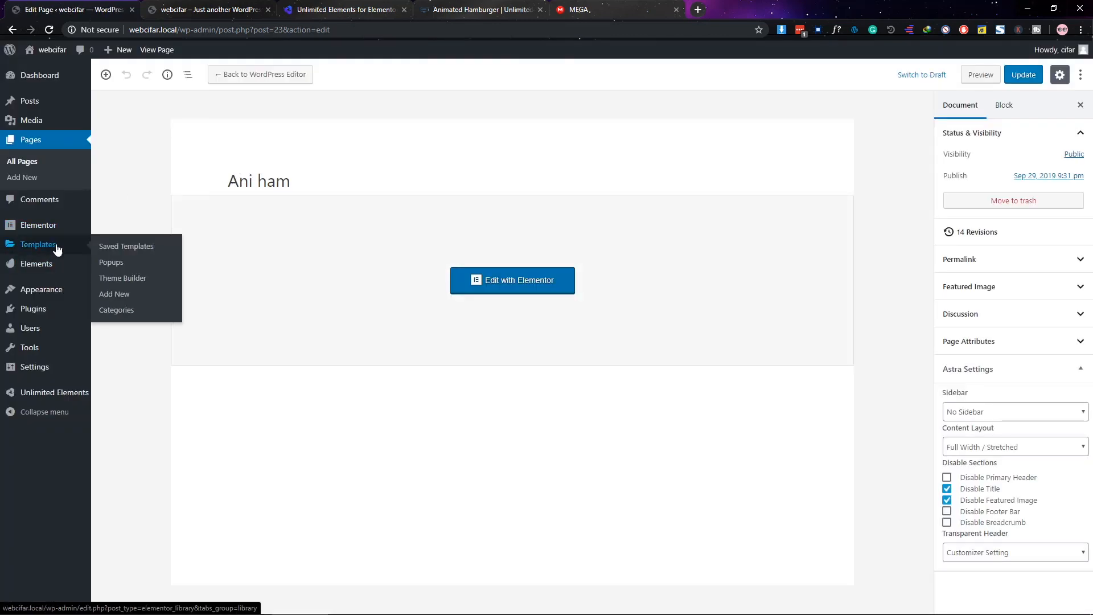
left_click(110, 263)
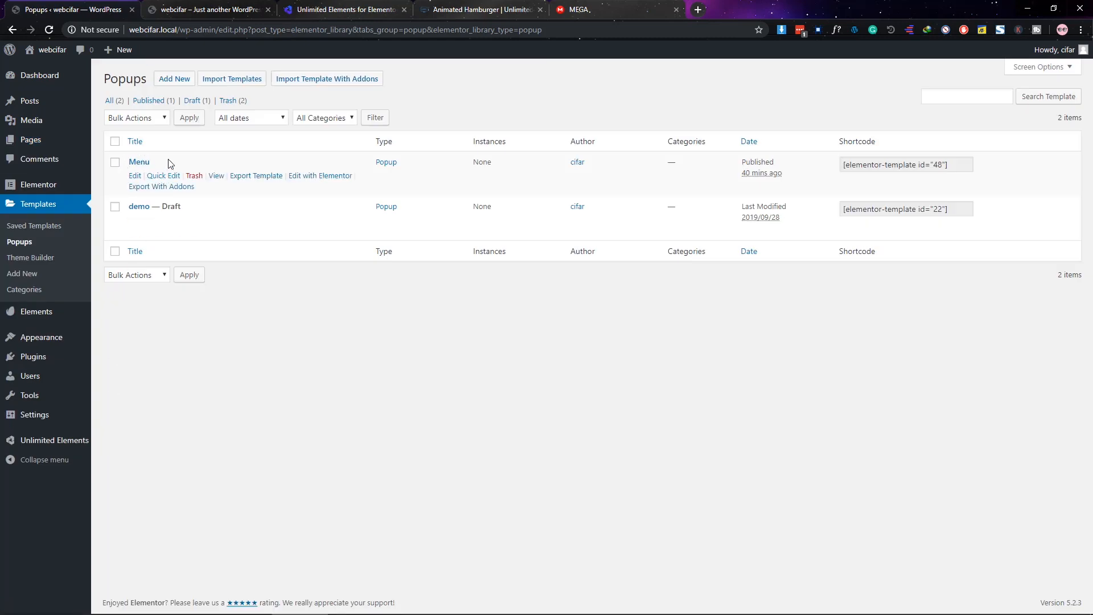
left_click(330, 177)
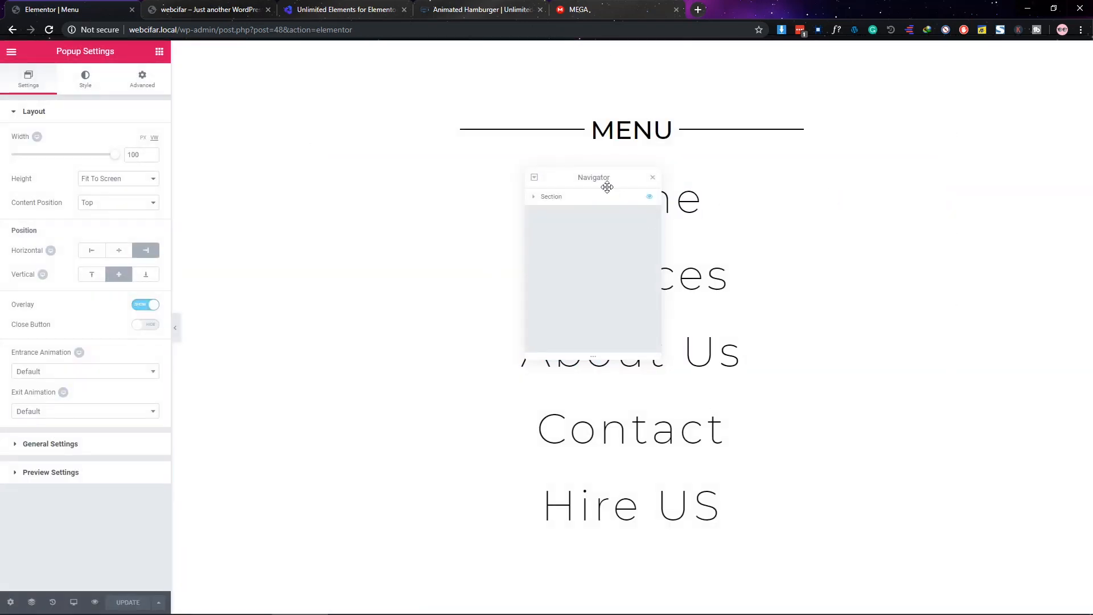
left_click_drag(607, 181, 929, 174)
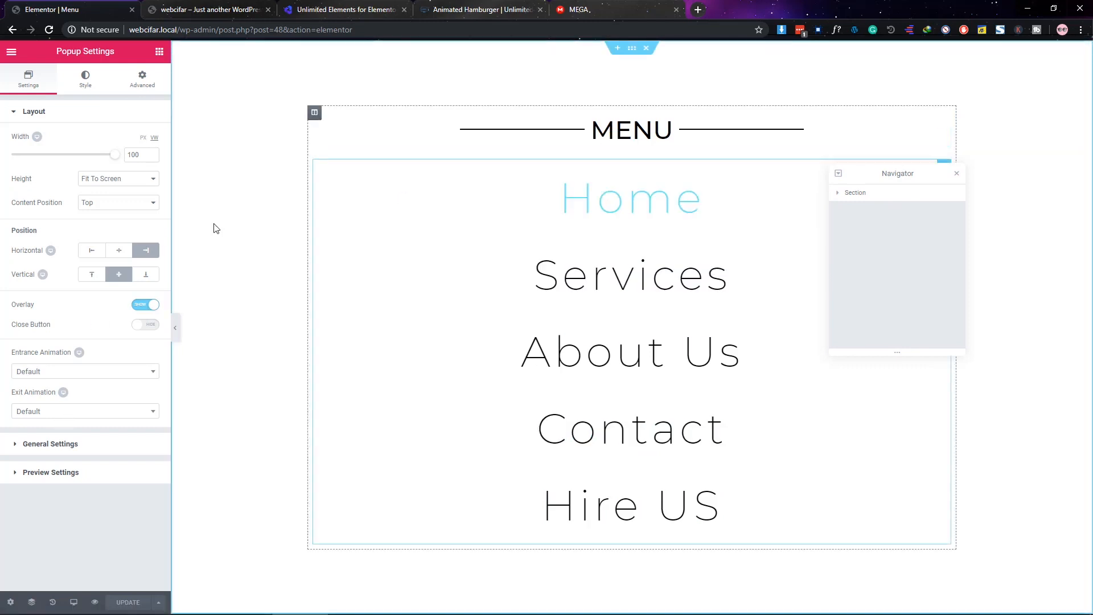
Set the Menu popup's entrance animation to Fade In Up and its exit animation to Fade Out Down.
left_click(87, 374)
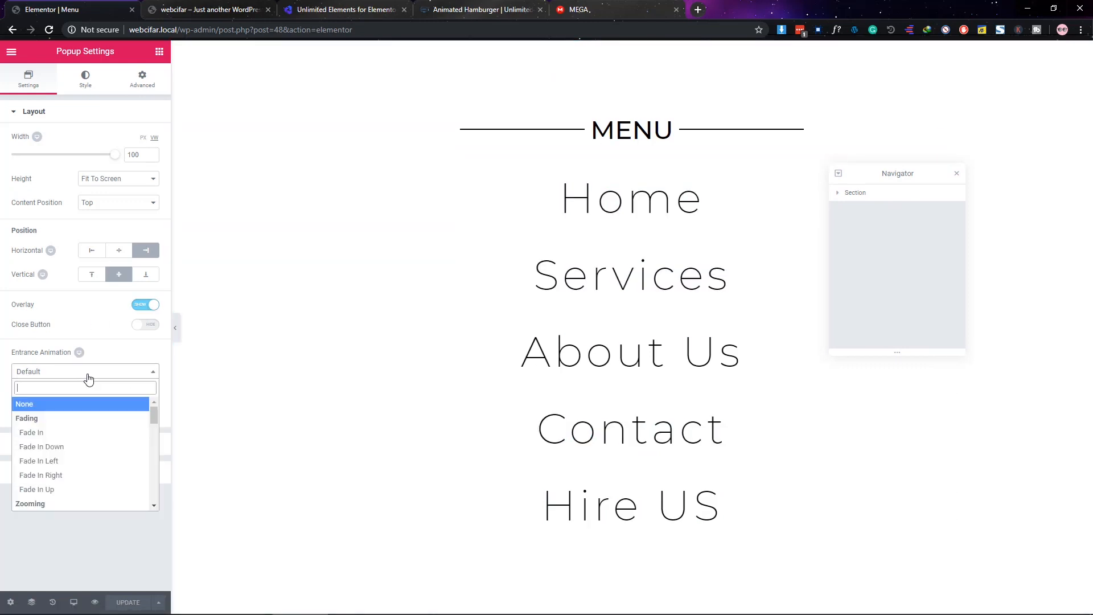
left_click(61, 481)
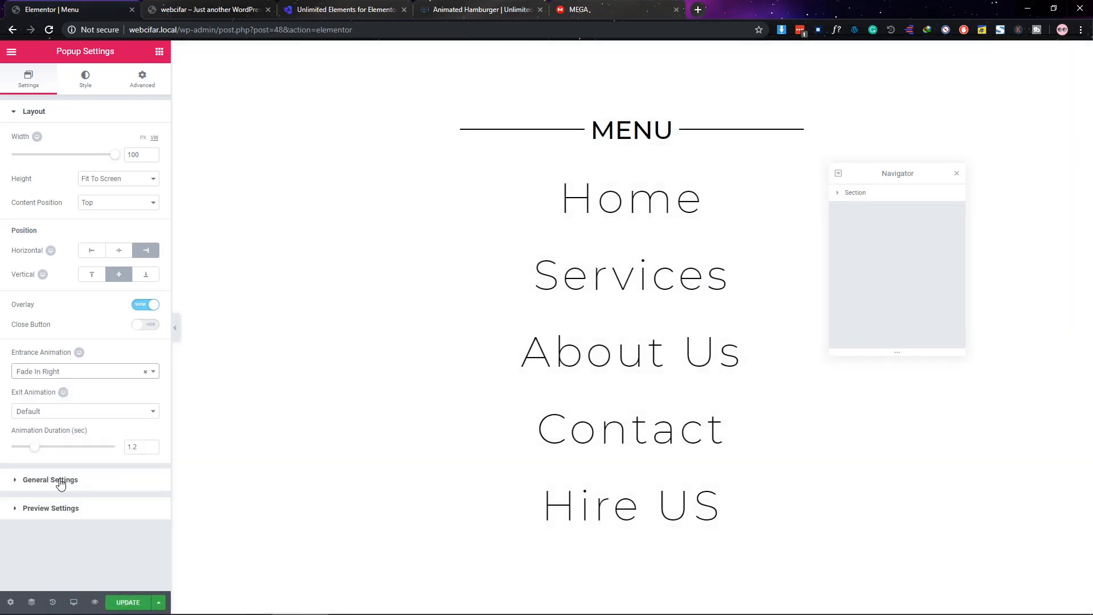
left_click(88, 377)
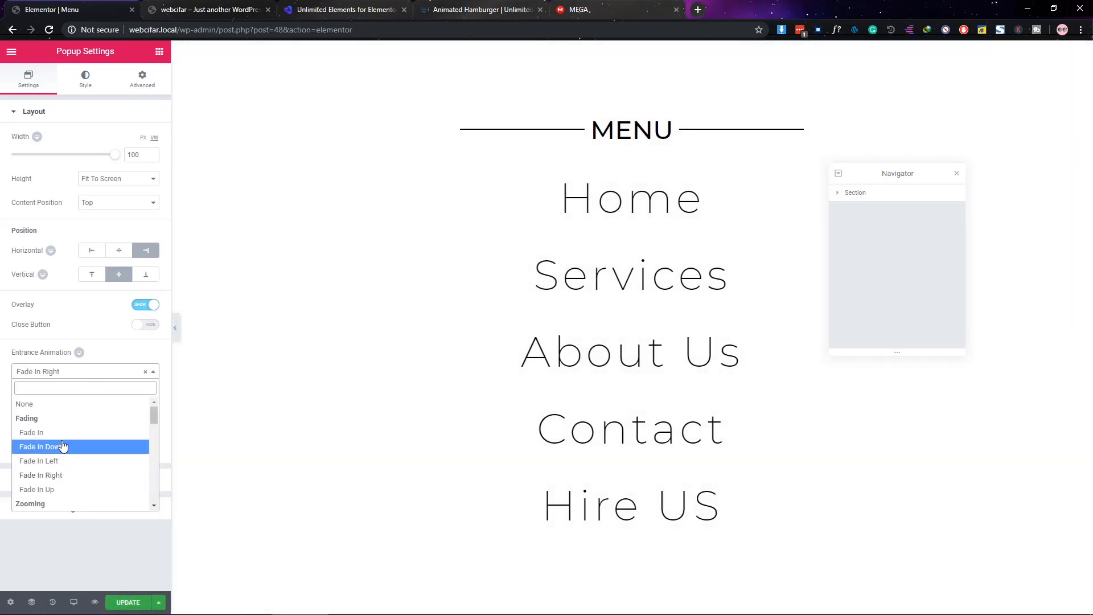
left_click(62, 491)
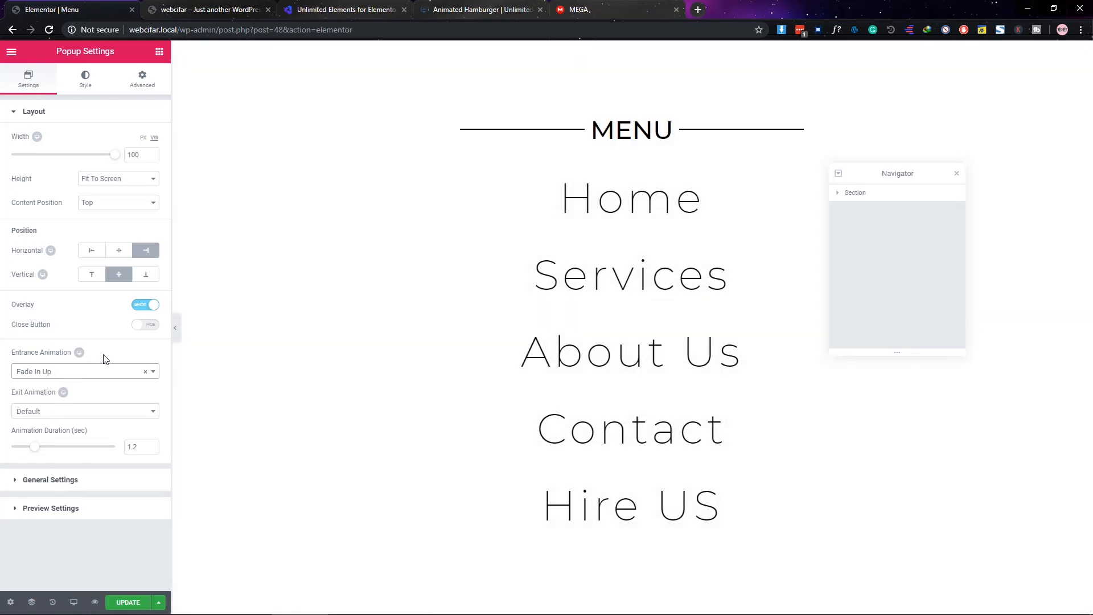
left_click(79, 412)
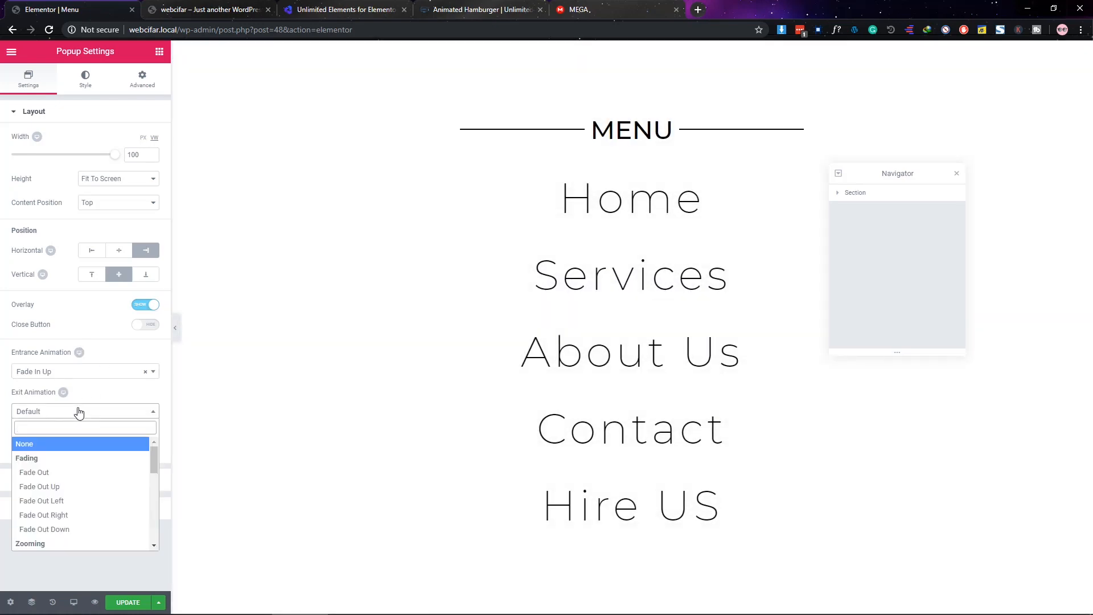
left_click(79, 530)
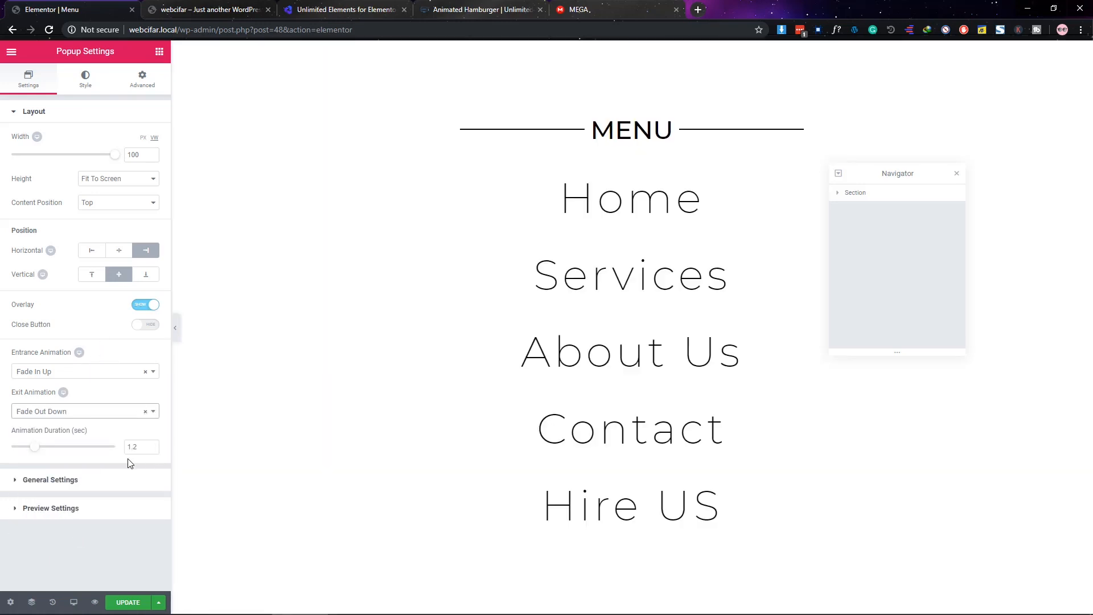
Try showing the popup's close button and hide it again.
left_click(145, 325)
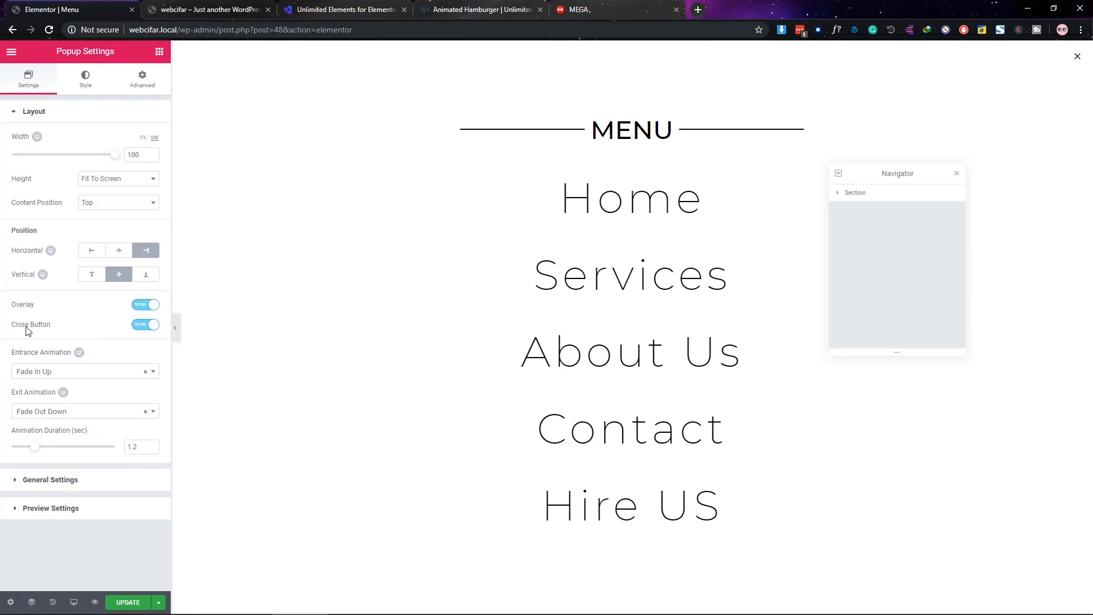
left_click(148, 324)
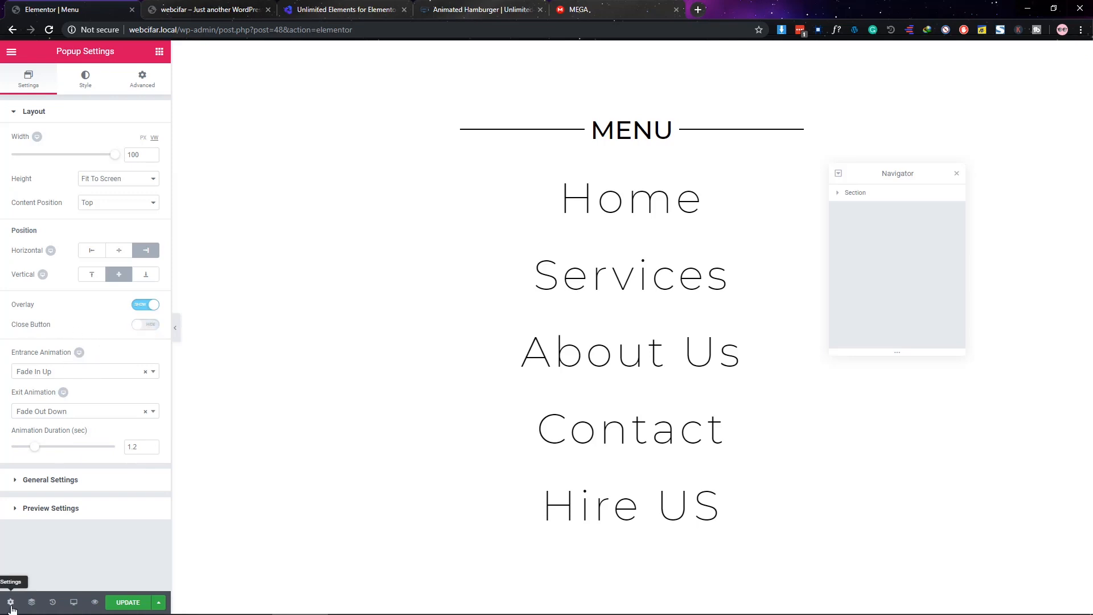
Open the popup's advanced custom CSS and select the whole selector rule that sets its z-index.
left_click(142, 80)
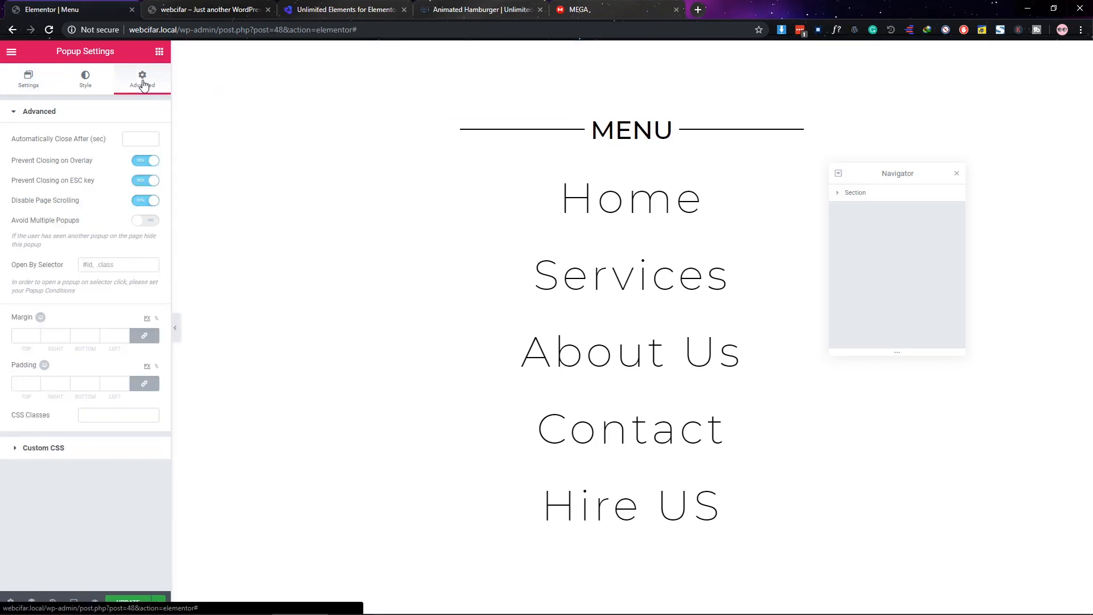
left_click(39, 455)
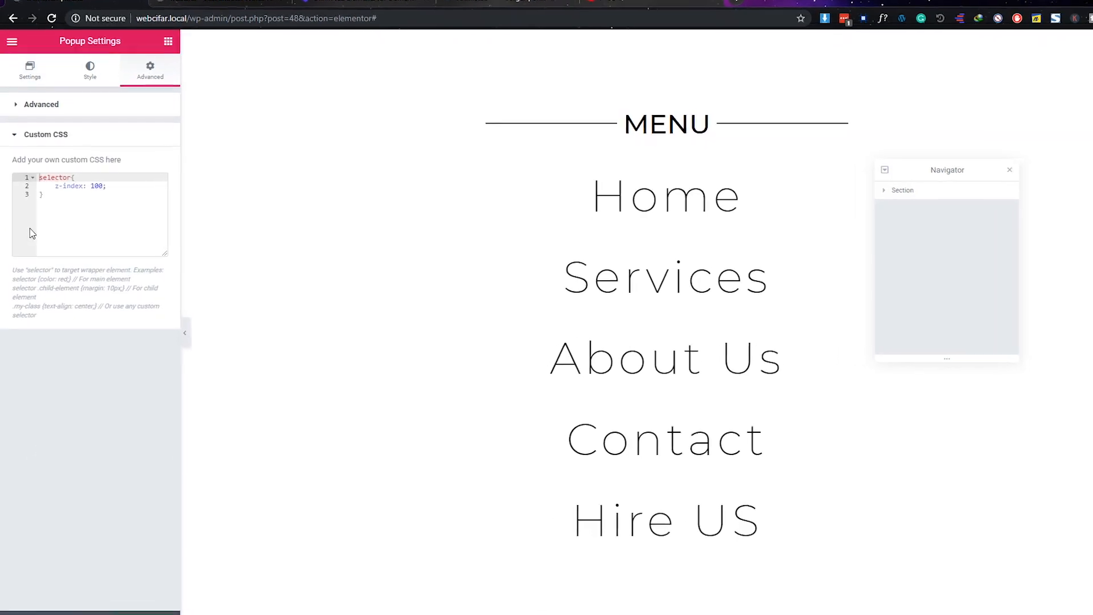
key("ctrl+a")
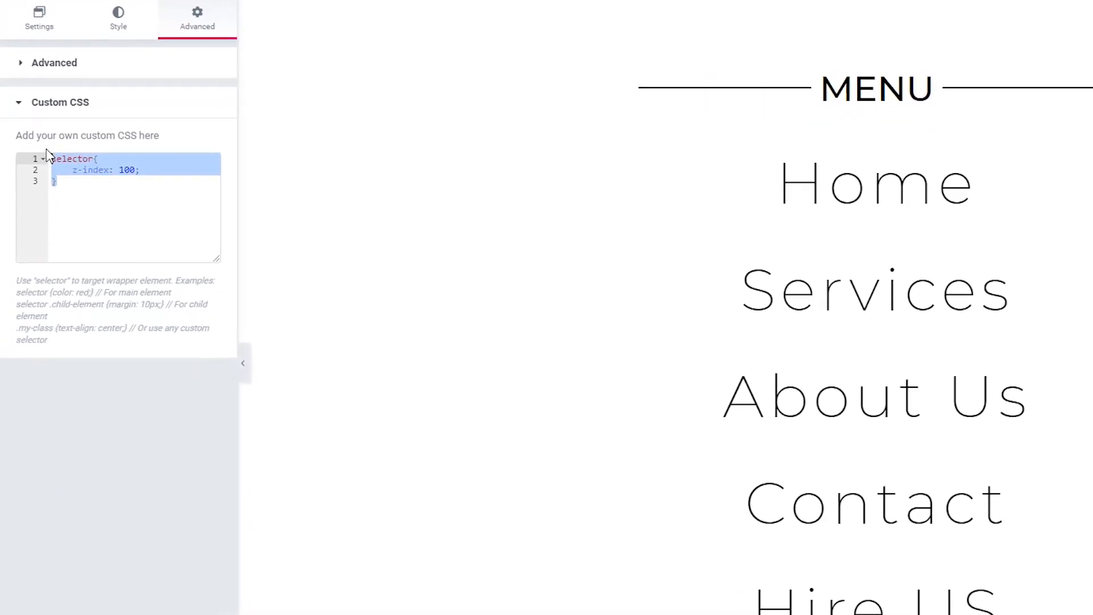
Rewrite the popup's custom CSS as a selector rule with z-index: 100; and save its publish settings.
type("se")
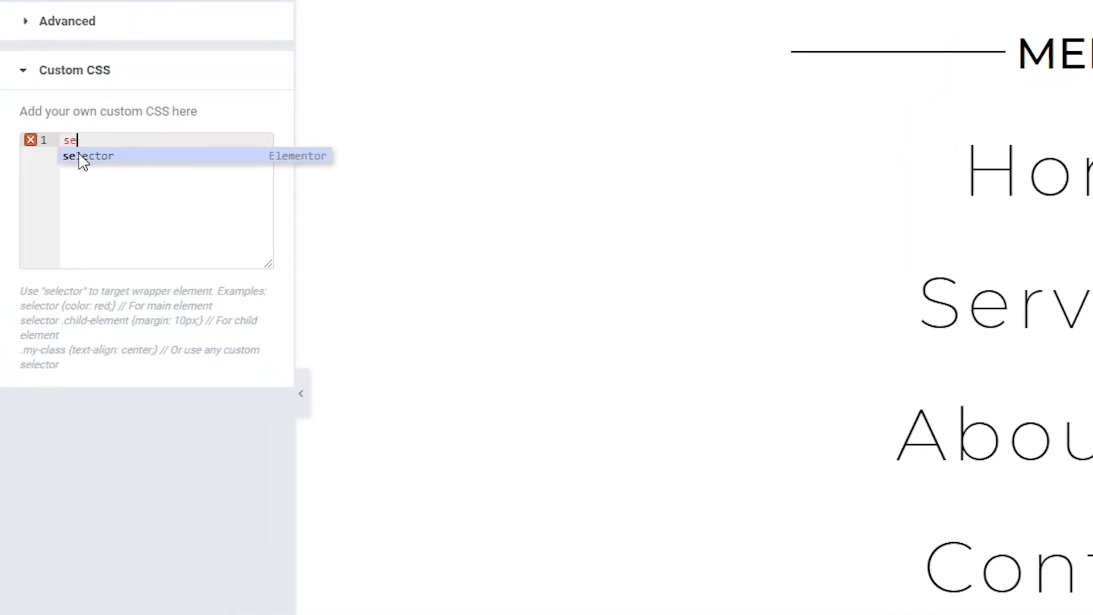
key("BackSpace")
key("BackSpace")
type("se")
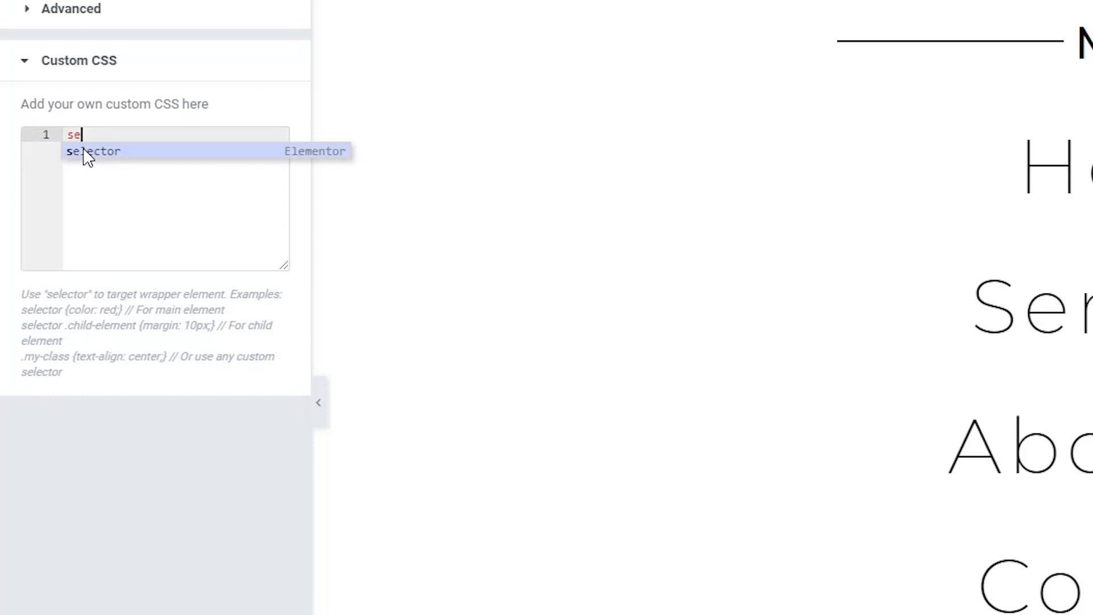
left_click(87, 152)
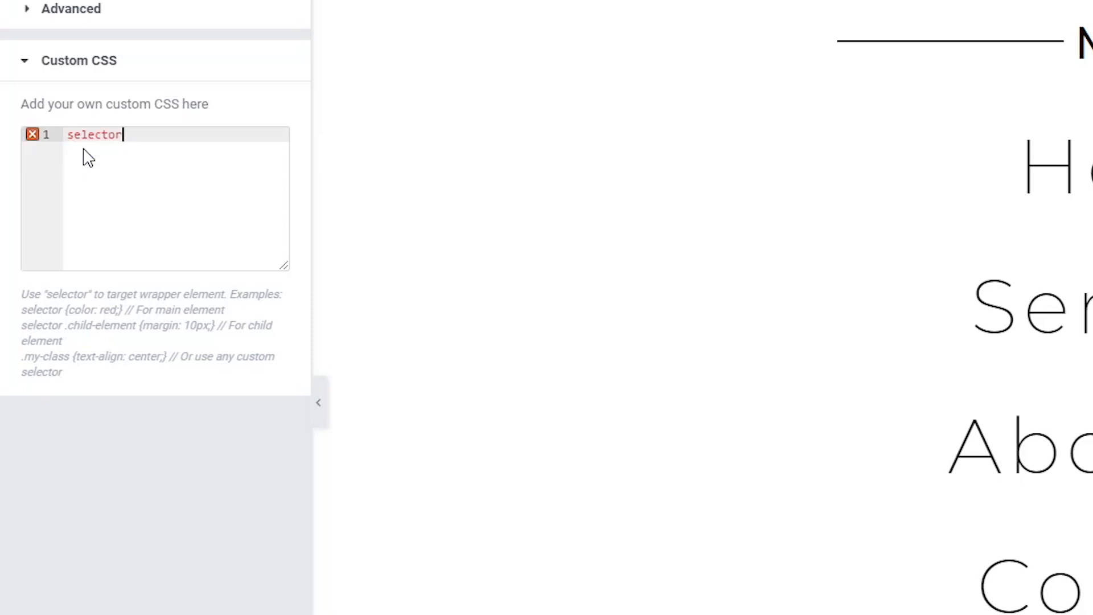
type("{")
key("Return")
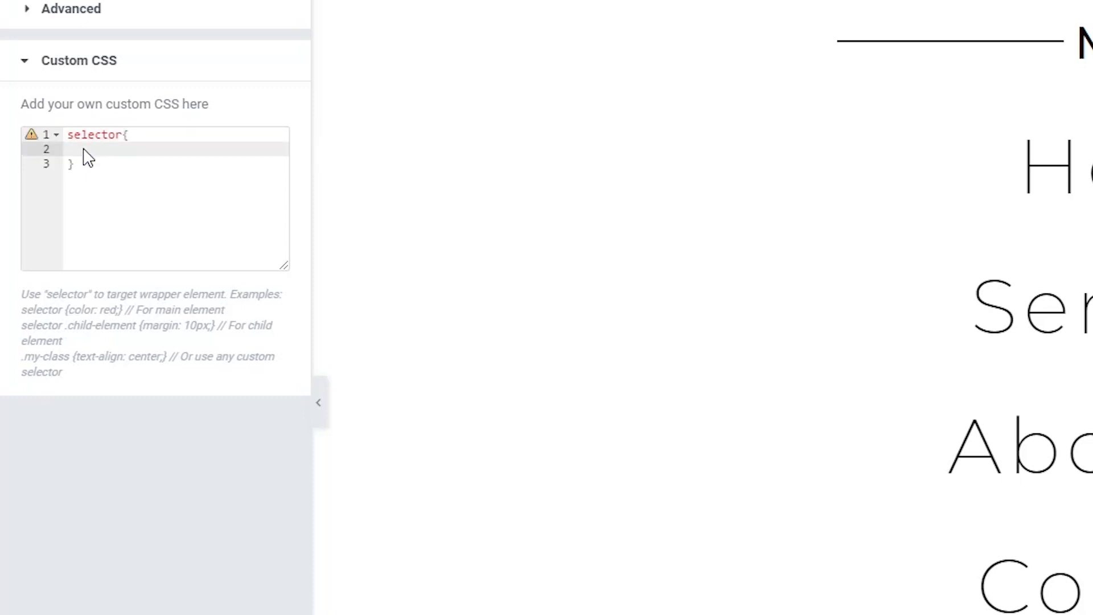
type("z-inde")
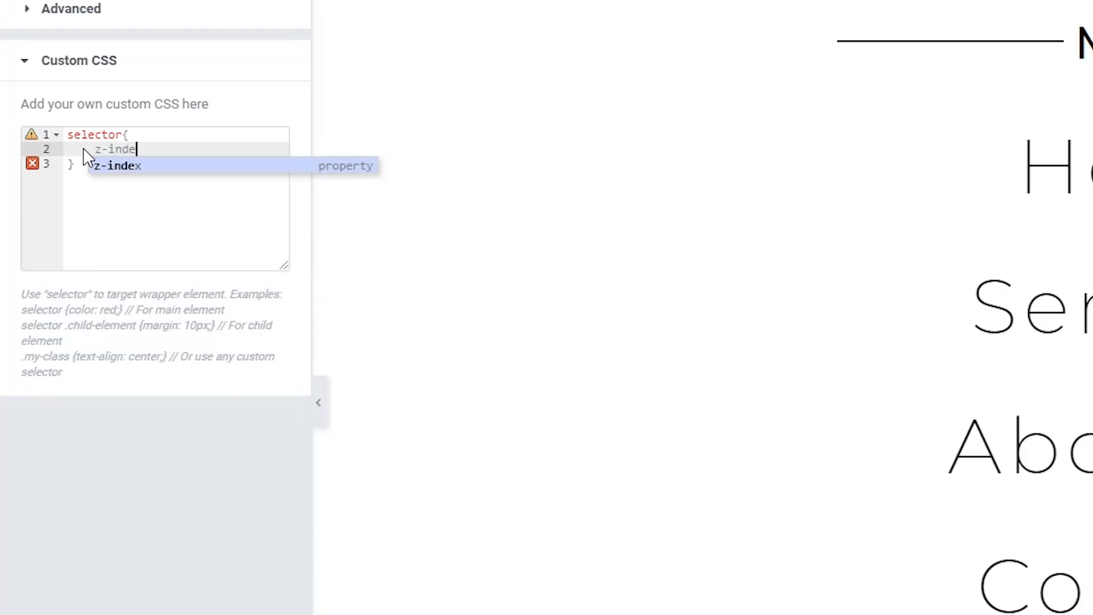
type("x:")
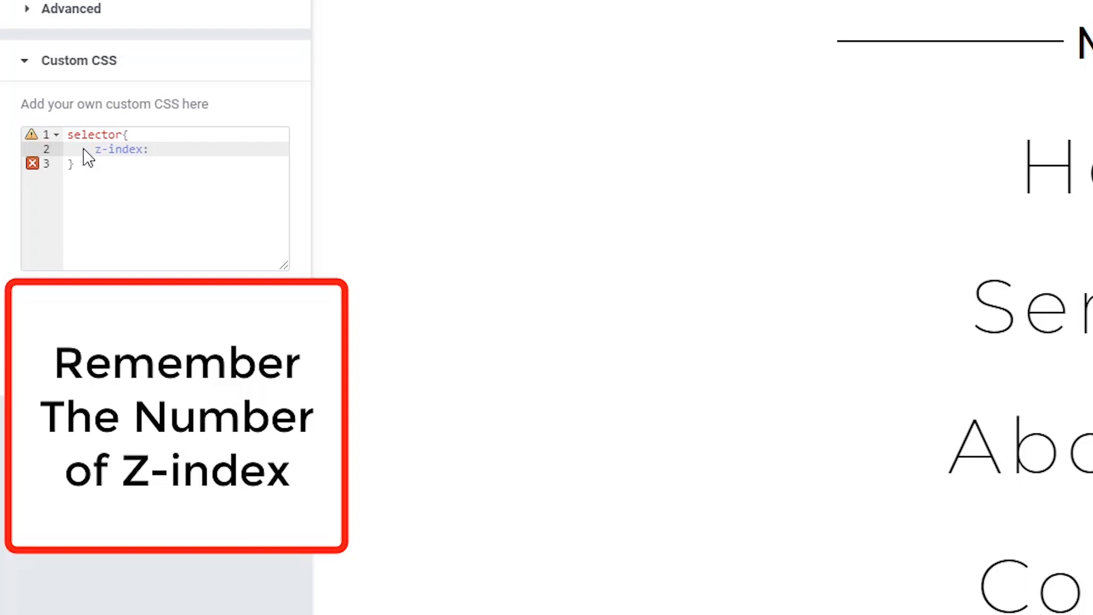
type("100;")
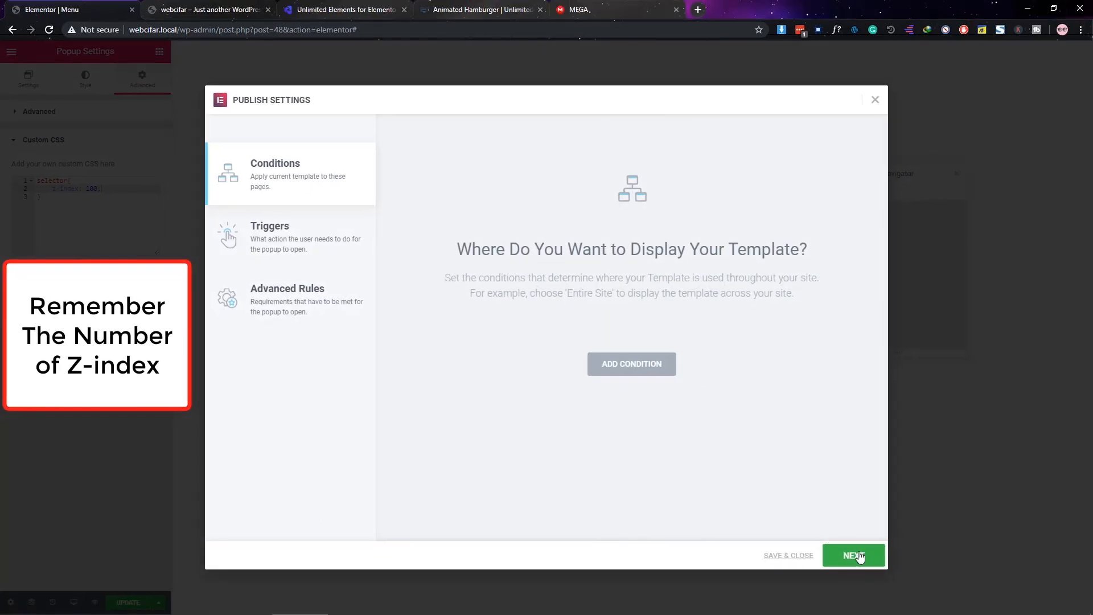
left_click(852, 555)
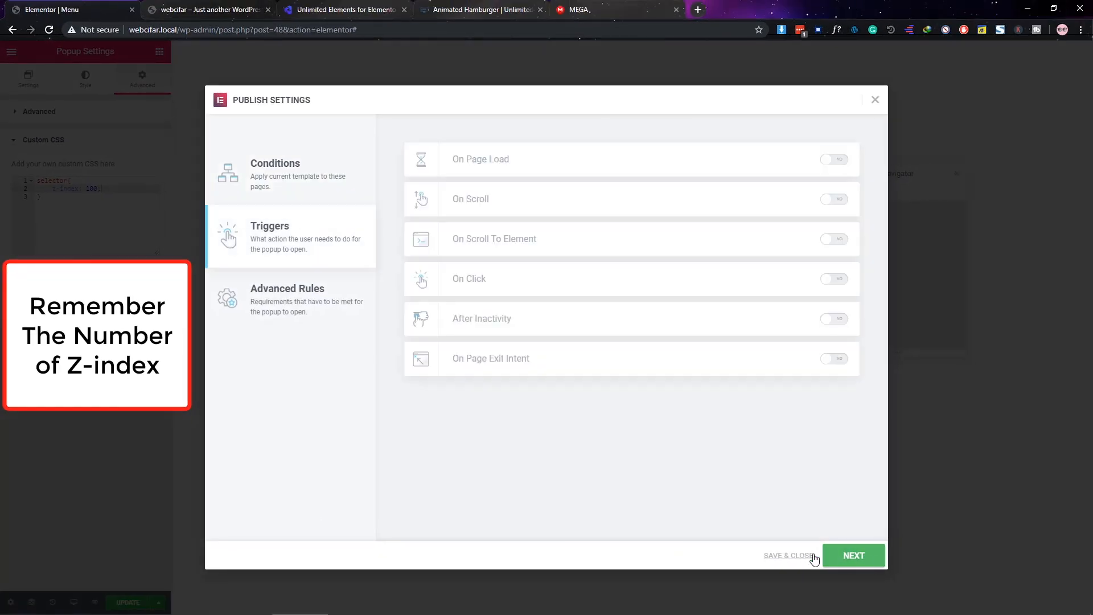
left_click(852, 555)
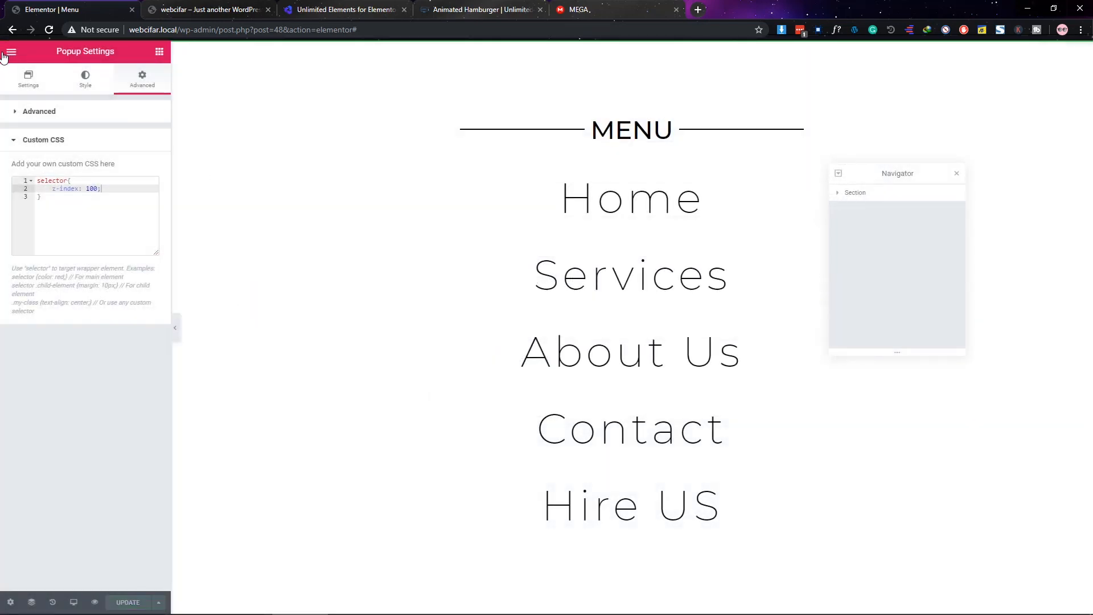
Exit to the WordPress dashboard and open the Ani ham page with Elementor from the pages list.
left_click(11, 51)
left_click(62, 350)
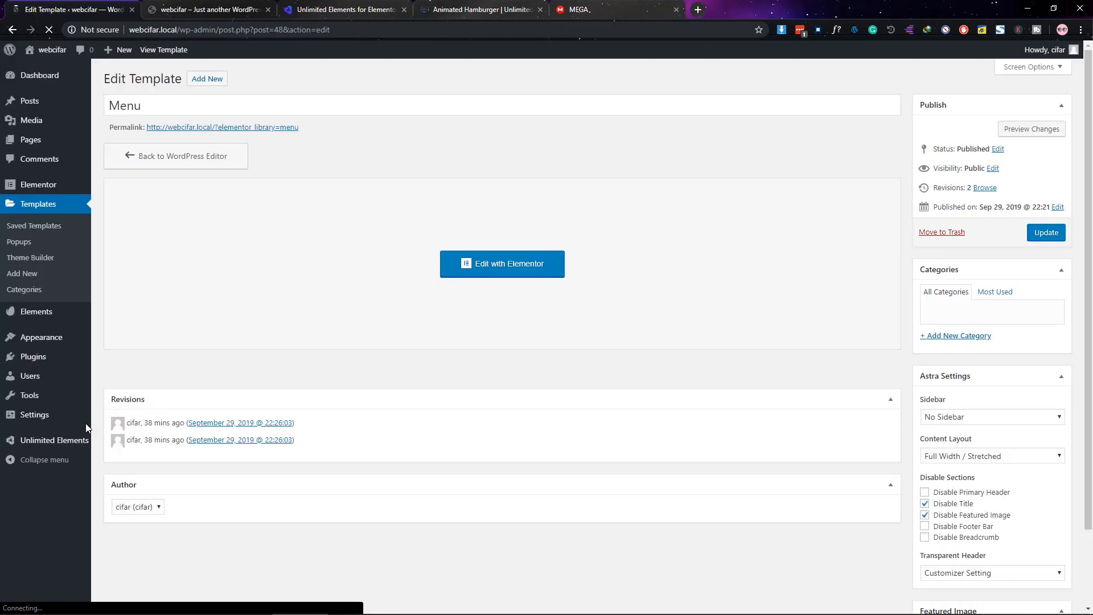
left_click(124, 142)
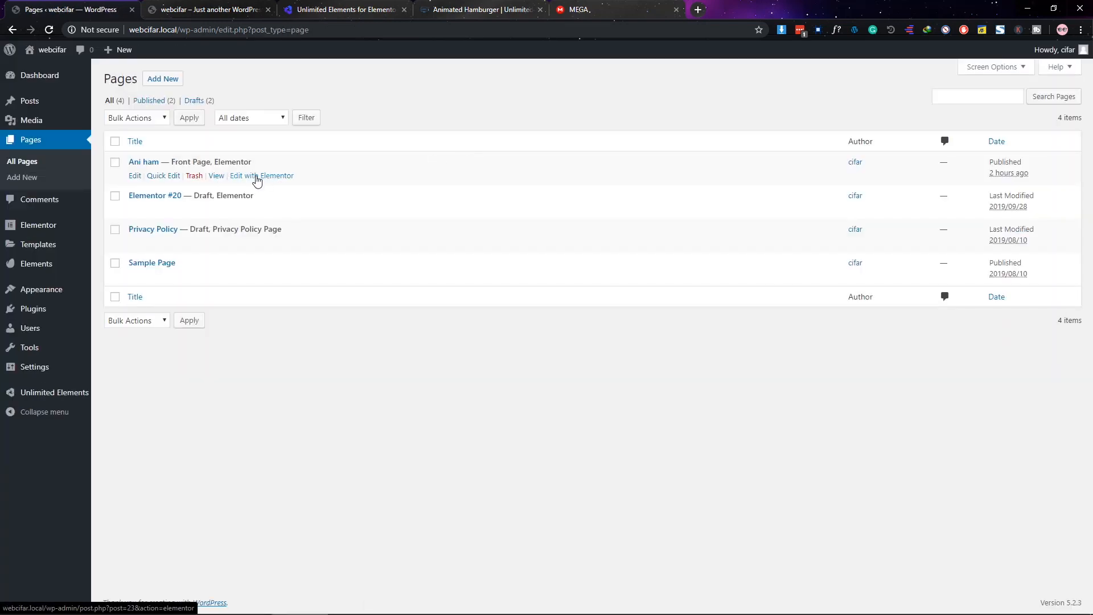
left_click(262, 176)
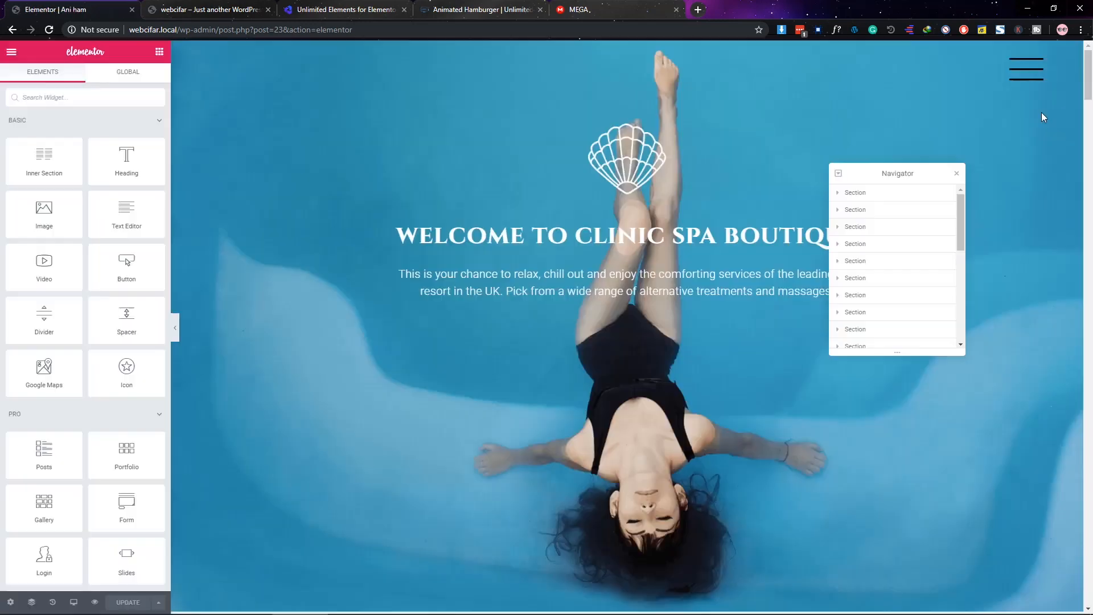
Select the Animated Hamburgers widget in the page's first section and set its link to the dynamic Popup action.
left_click(881, 196)
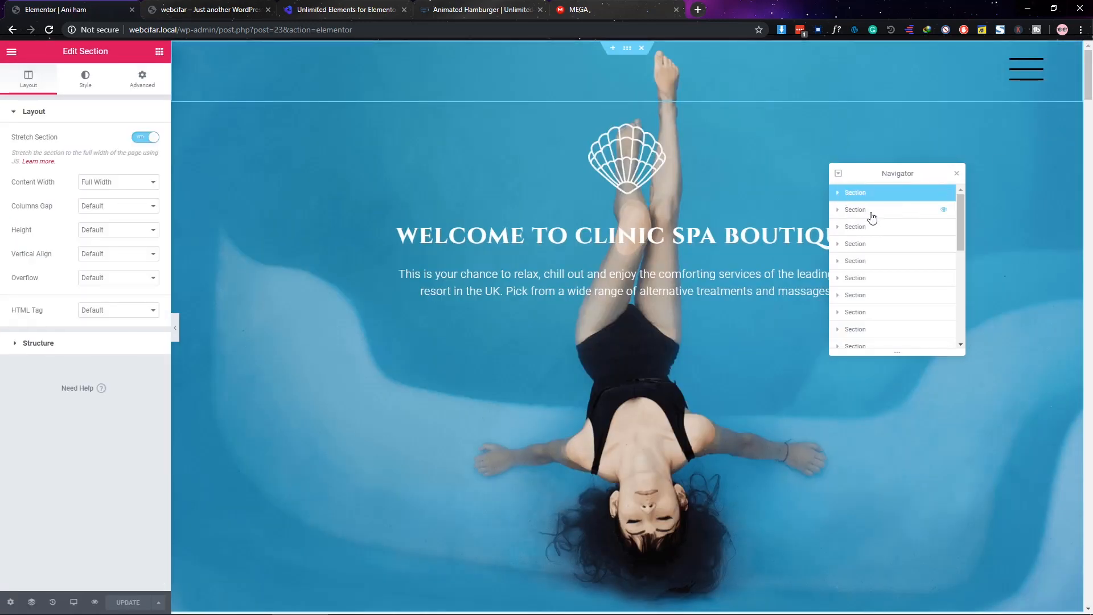
left_click(838, 193)
left_click(850, 214)
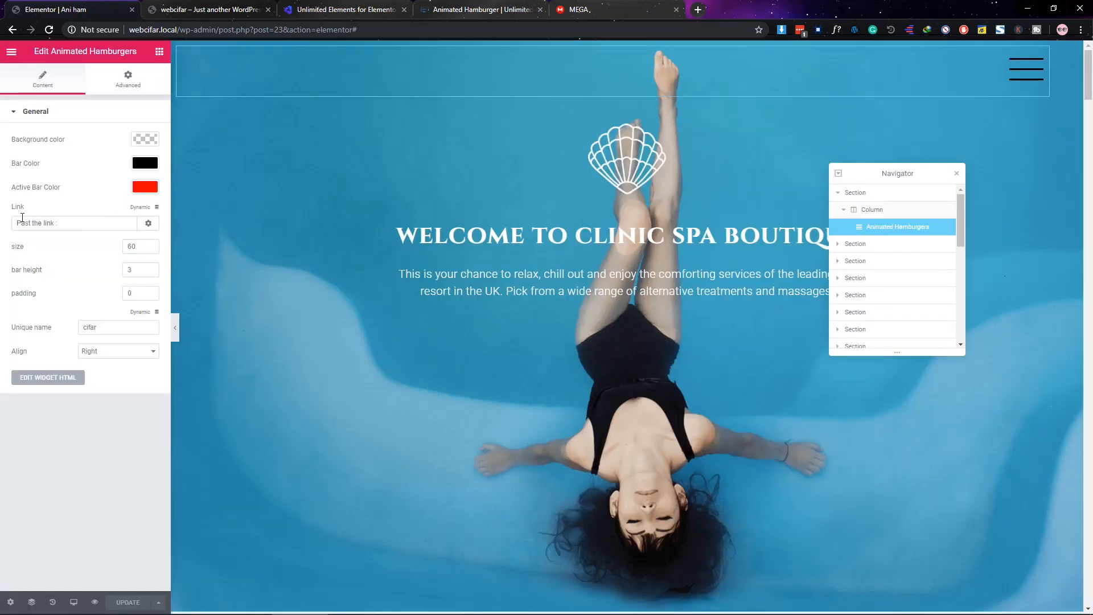
left_click(147, 212)
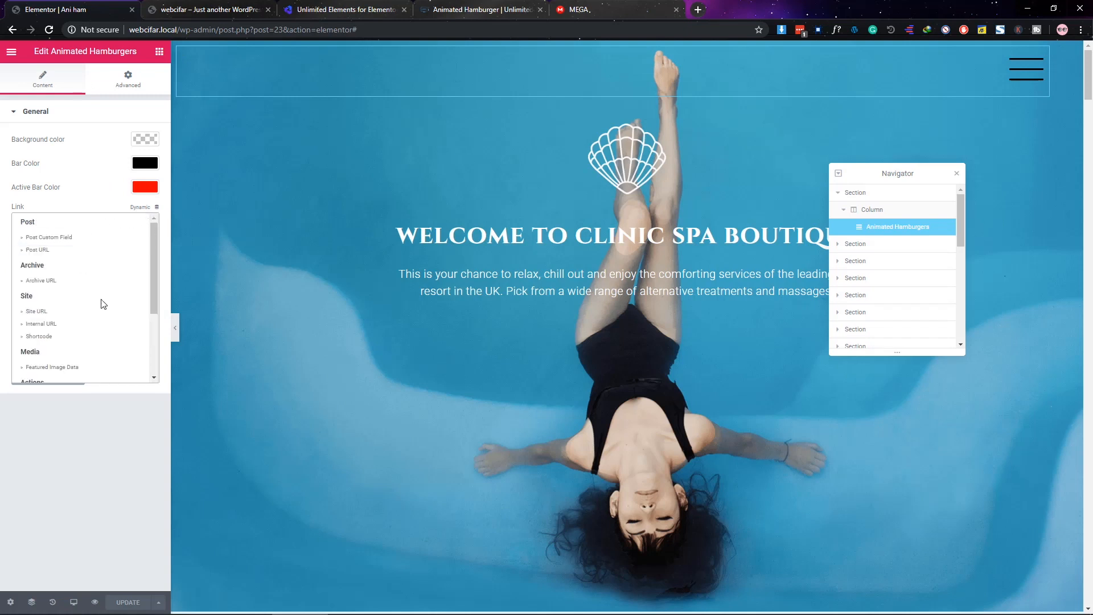
scroll(102, 304, "down", 1)
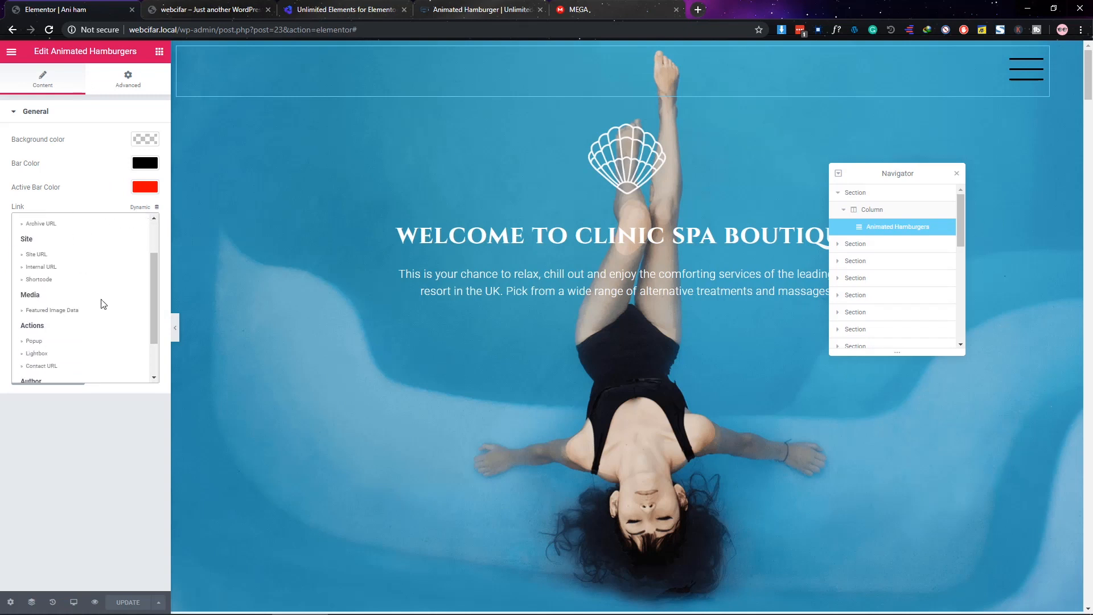
left_click(57, 343)
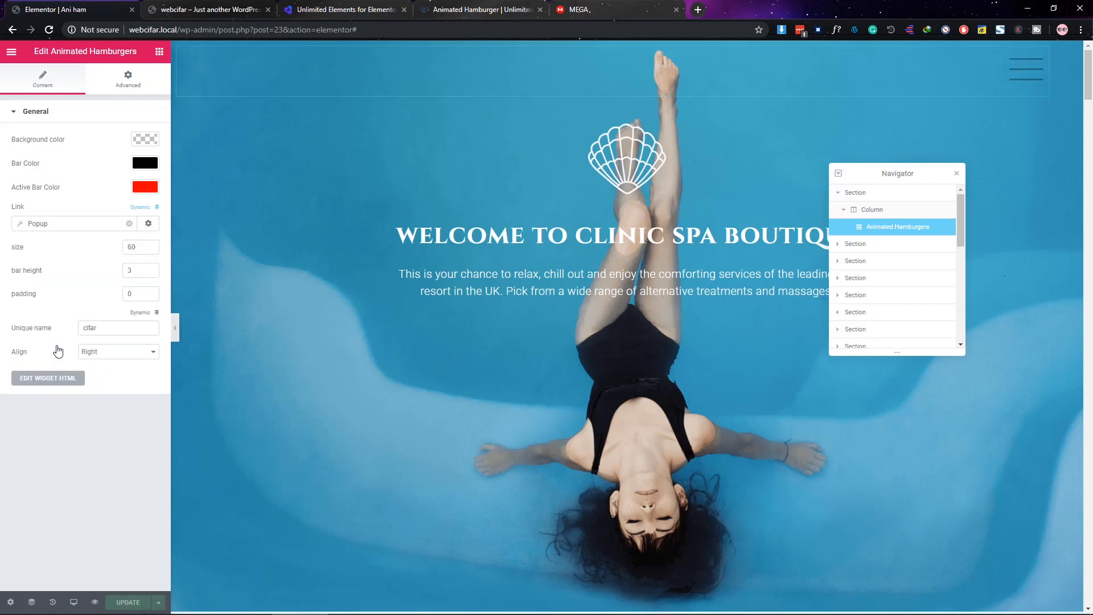
Set the hamburger's popup link action to Toggle Popup and choose the Menu template as its popup.
left_click(20, 227)
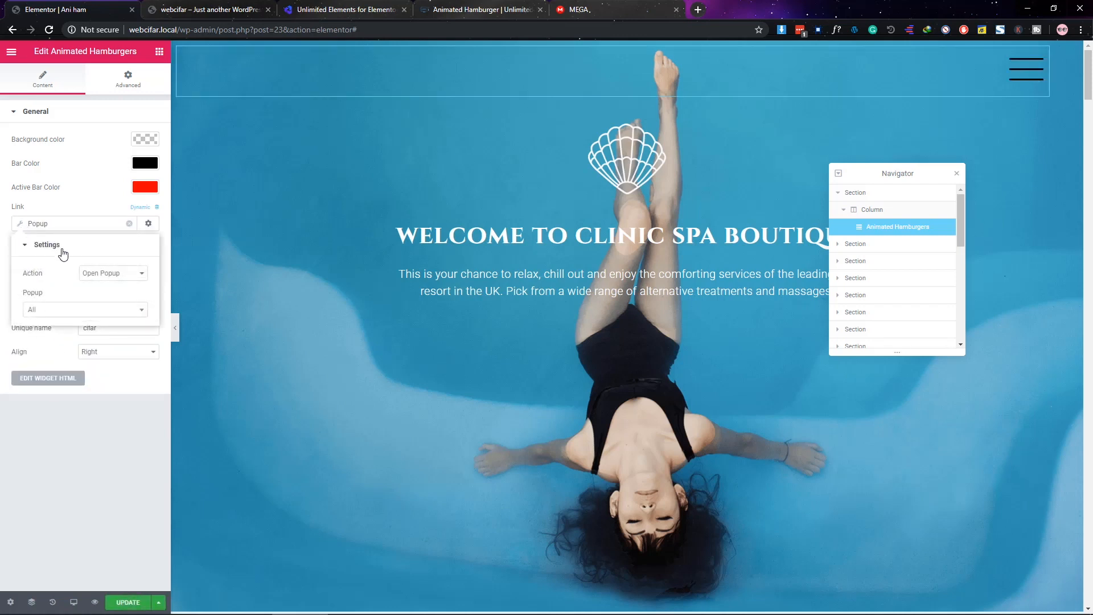
left_click(115, 276)
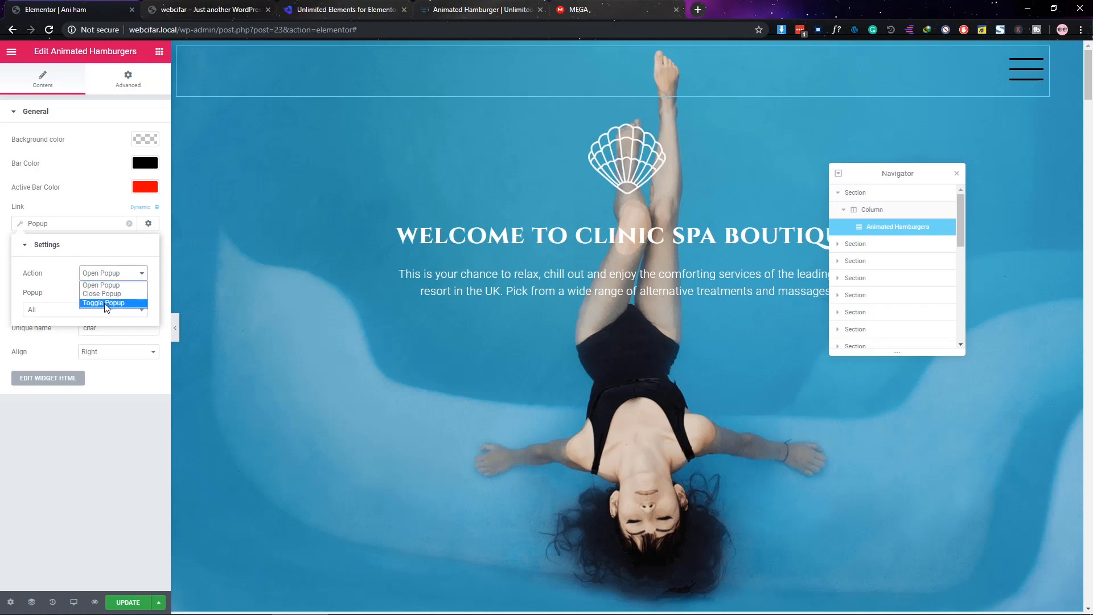
left_click(106, 303)
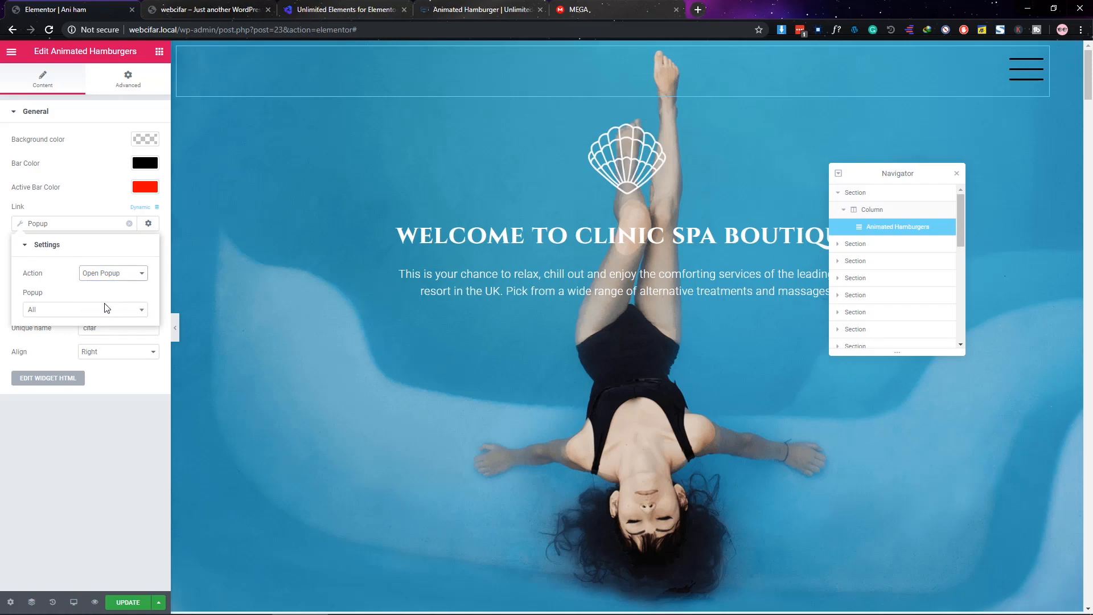
left_click(57, 312)
type("menu")
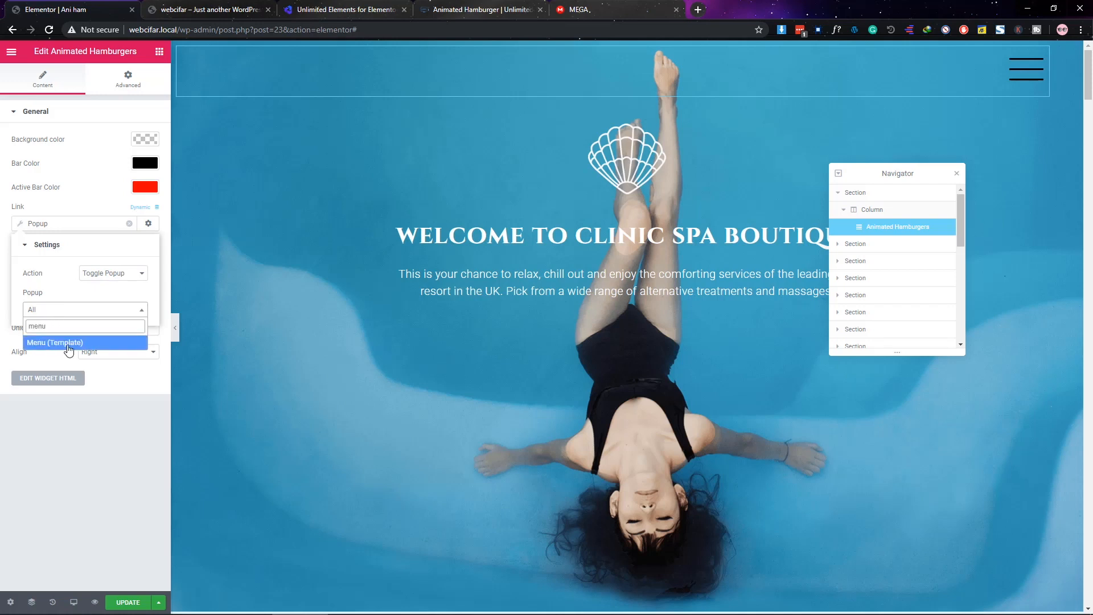
left_click(69, 348)
left_click(110, 455)
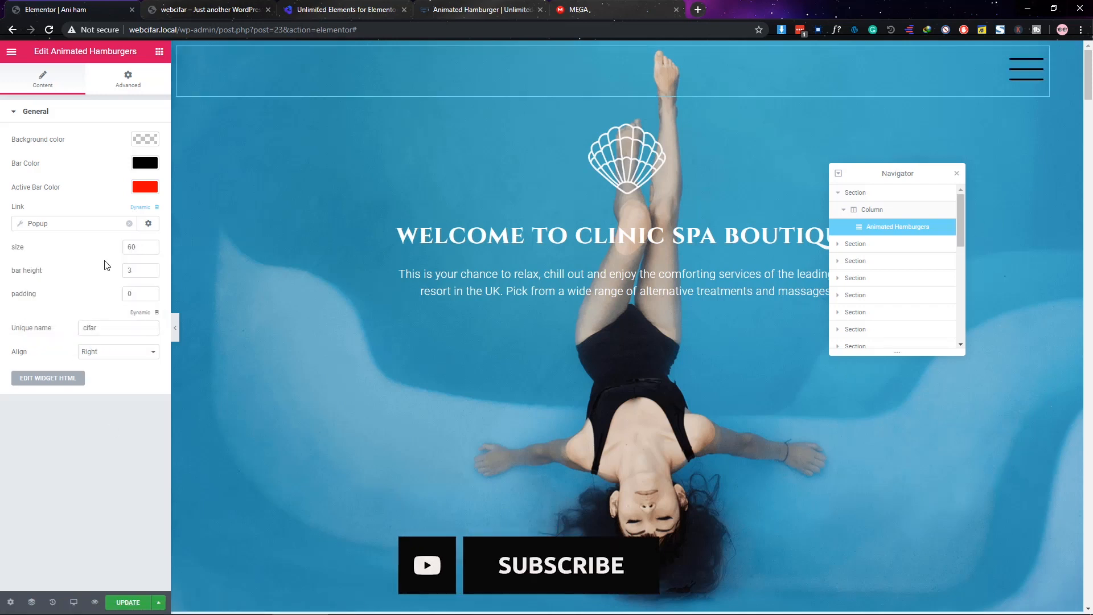
Edit the Z-Index in the Animated Hamburgers widget's advanced settings and update the page.
left_click(142, 83)
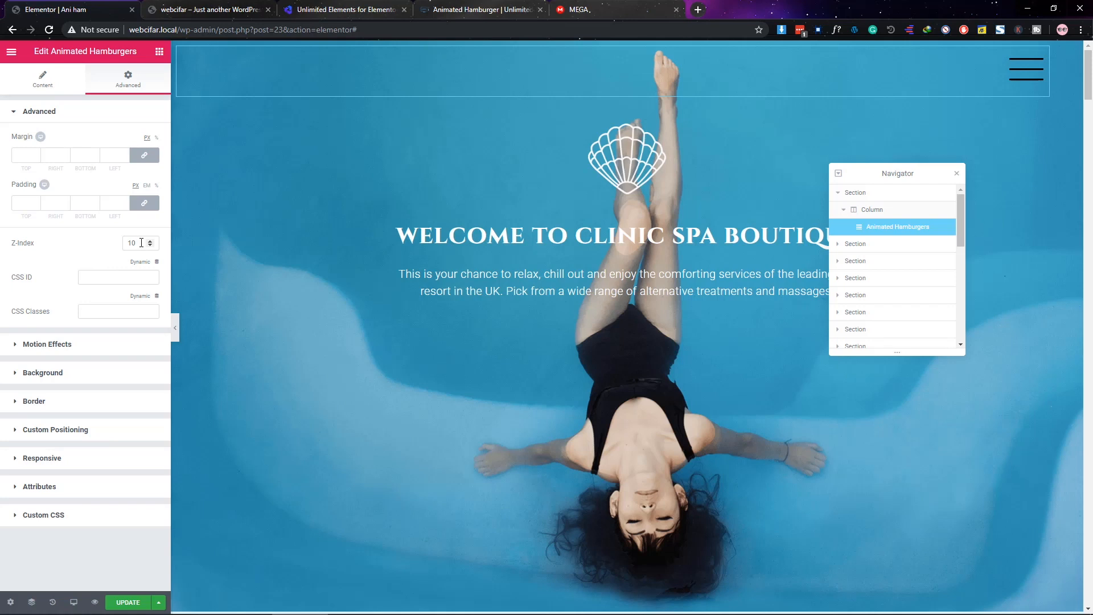
left_click_drag(142, 242, 91, 244)
left_click(91, 244)
left_click(137, 602)
Reload the page preview in the other browser tab and test opening and closing the Menu popup repeatedly with the hamburger button.
left_click(210, 9)
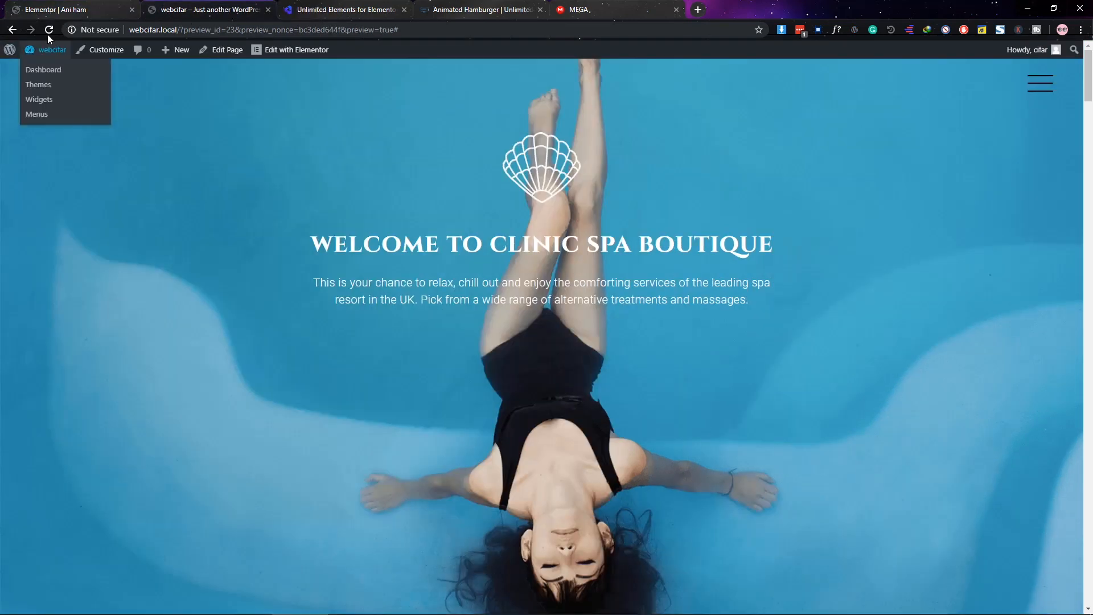
left_click(49, 29)
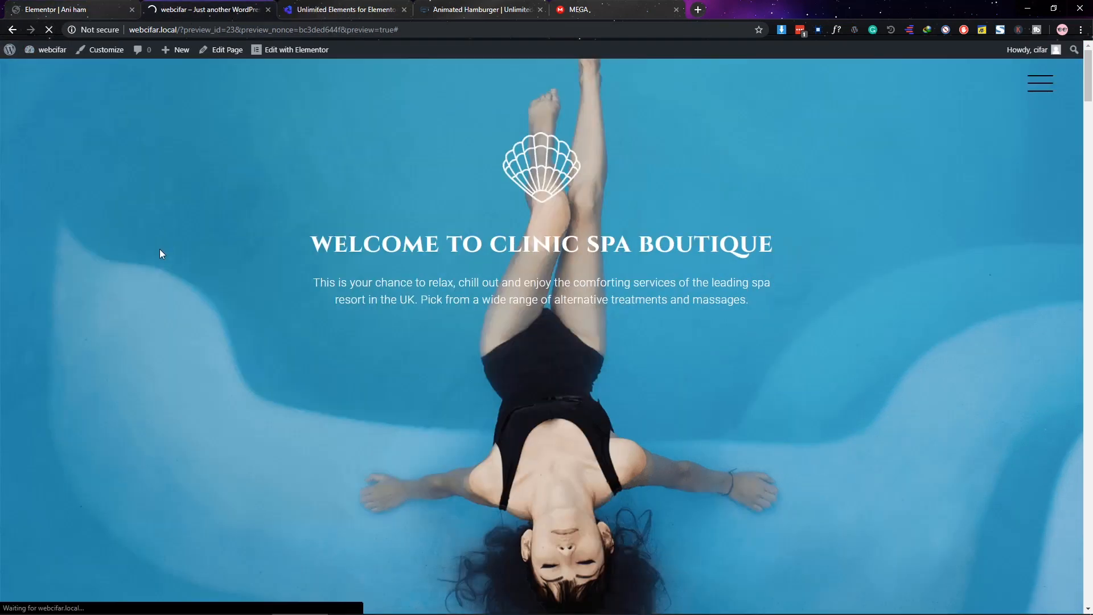
left_click(1035, 98)
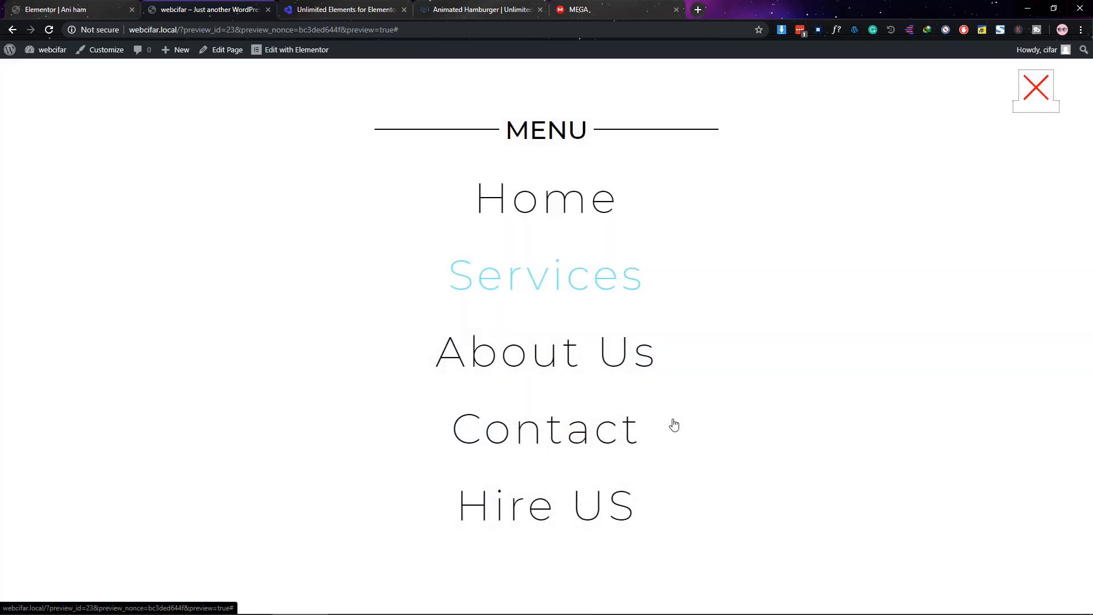
left_click(1036, 91)
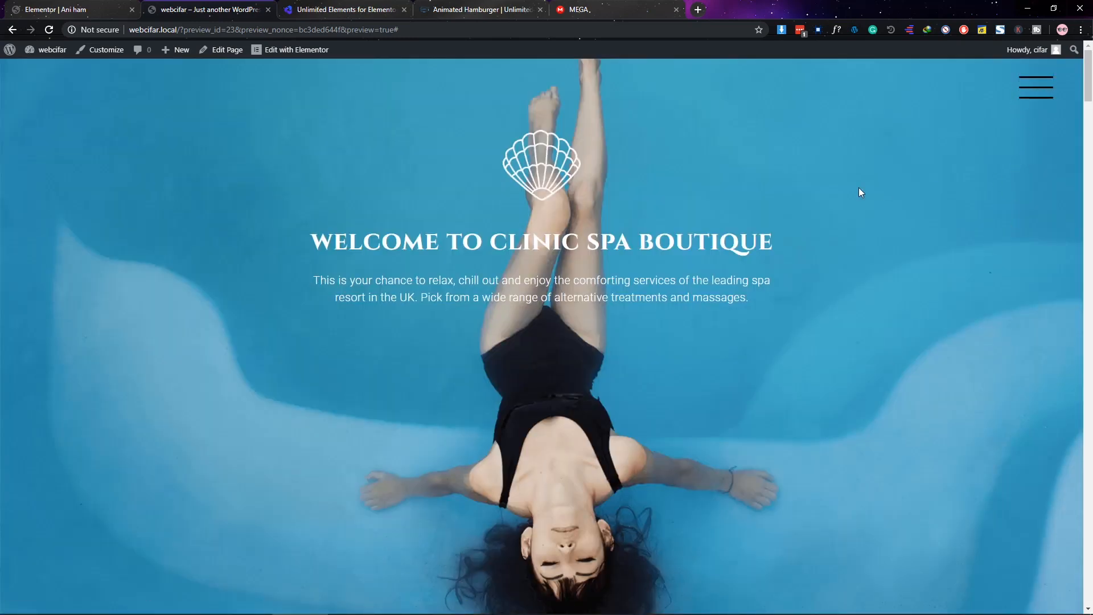
scroll(840, 187, "down", 8)
scroll(840, 188, "up", 8)
left_click(1051, 98)
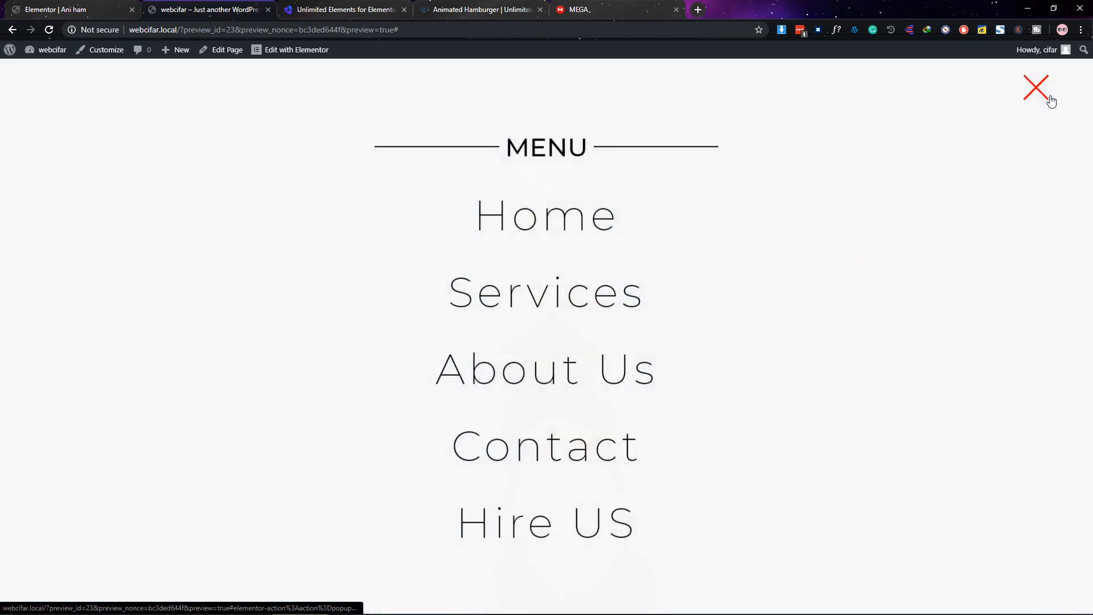
left_click(1051, 99)
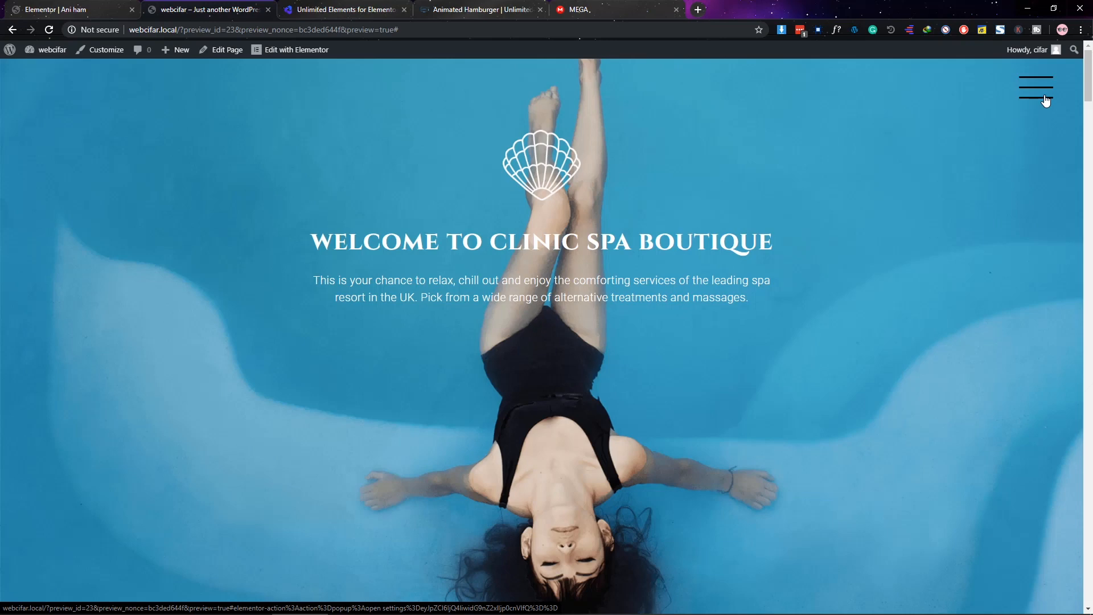
left_click(1047, 100)
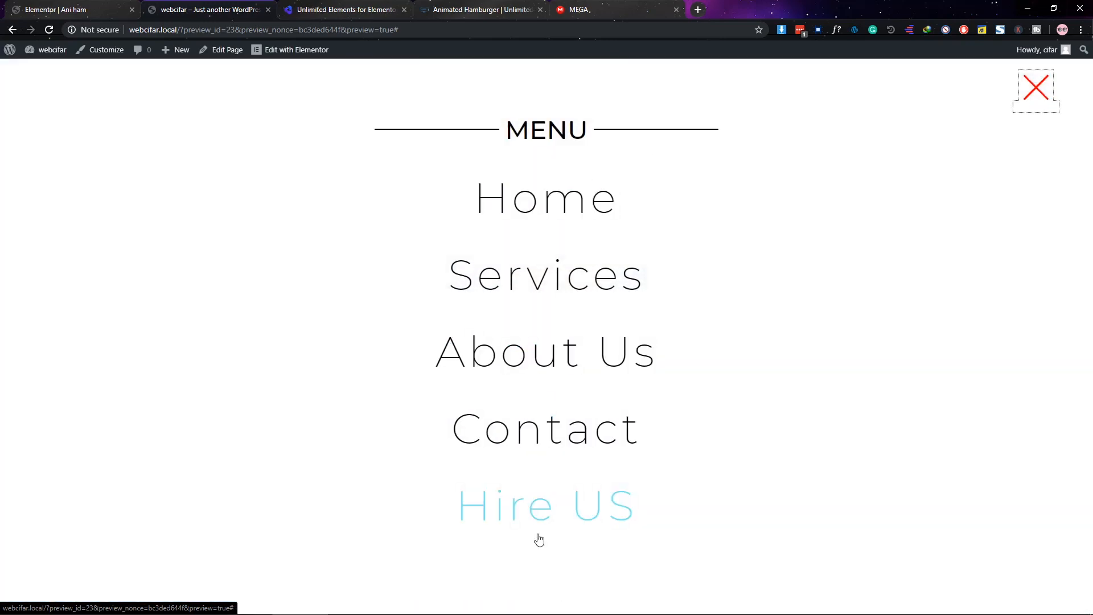
left_click(1039, 104)
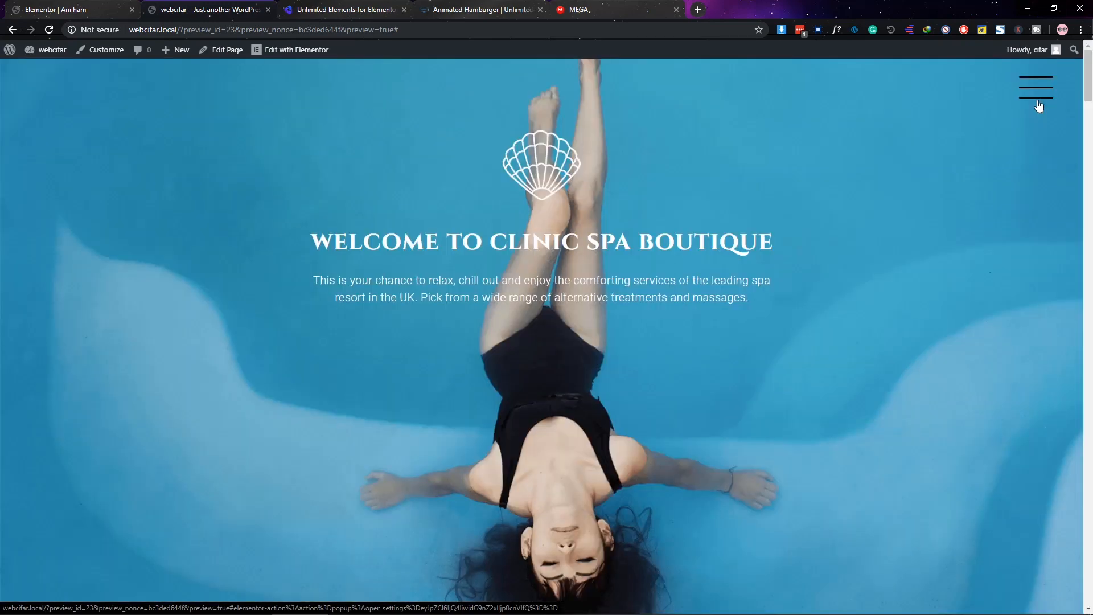